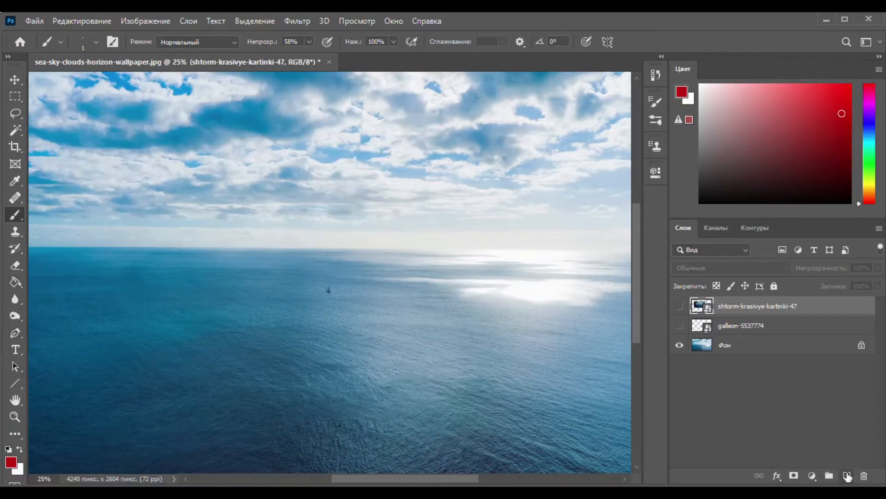
Step: Add a new layer and draw an open inverted-V path with the Pen tool, from the sea up into the sky
left_click(846, 476)
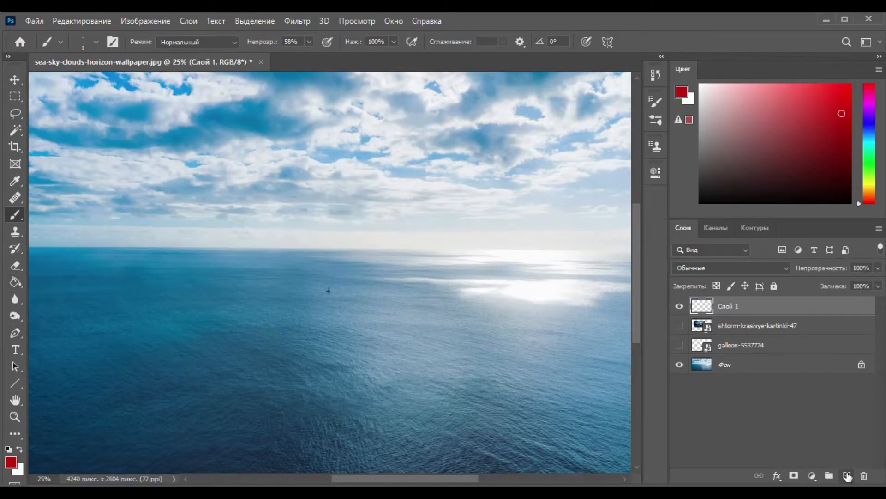
left_click(16, 331)
left_click(147, 351)
left_click(313, 79)
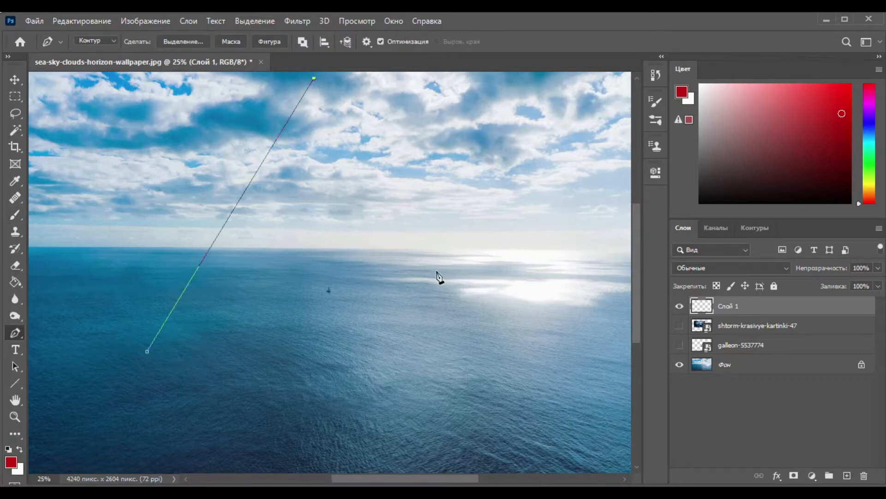
left_click(479, 350)
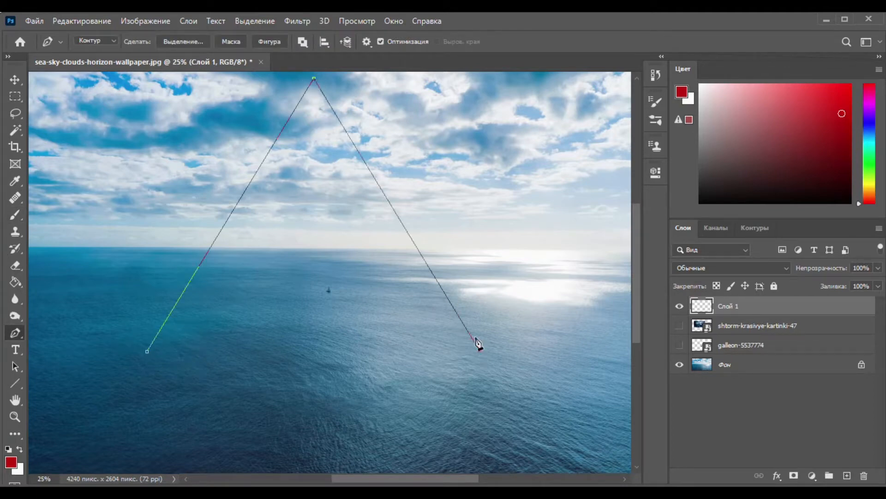
Step: Stroke the inverted-V path with the Brush, without simulated pressure, and delete the path
right_click(465, 326)
left_click(490, 130)
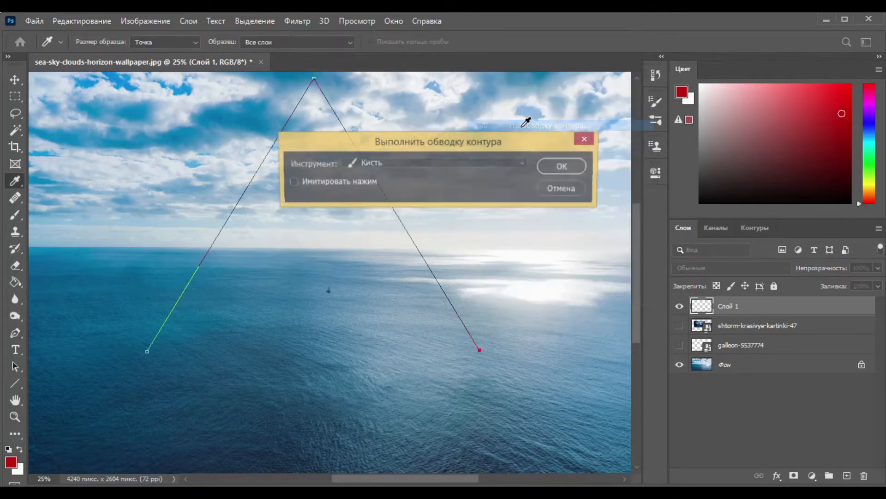
left_click(554, 169)
key("Delete")
key("Delete")
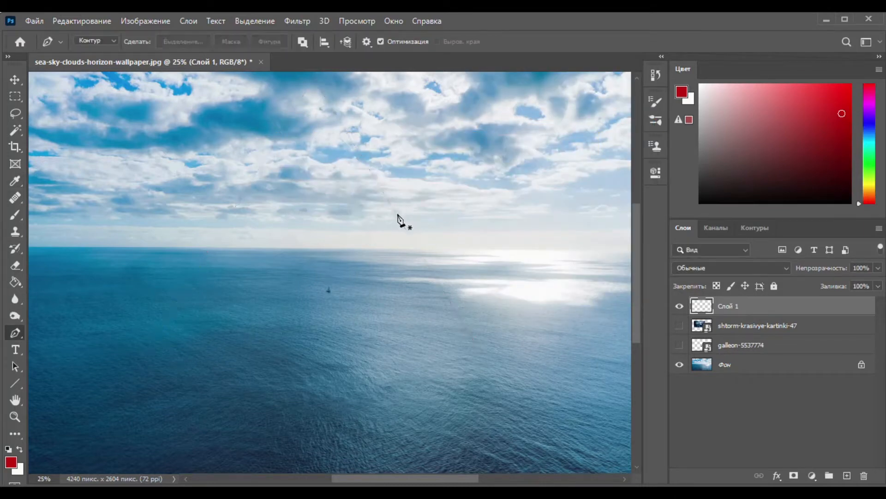
Step: Give the stroked line's layer a yellow Outer Glow with a size of 10 px
double_click(780, 310)
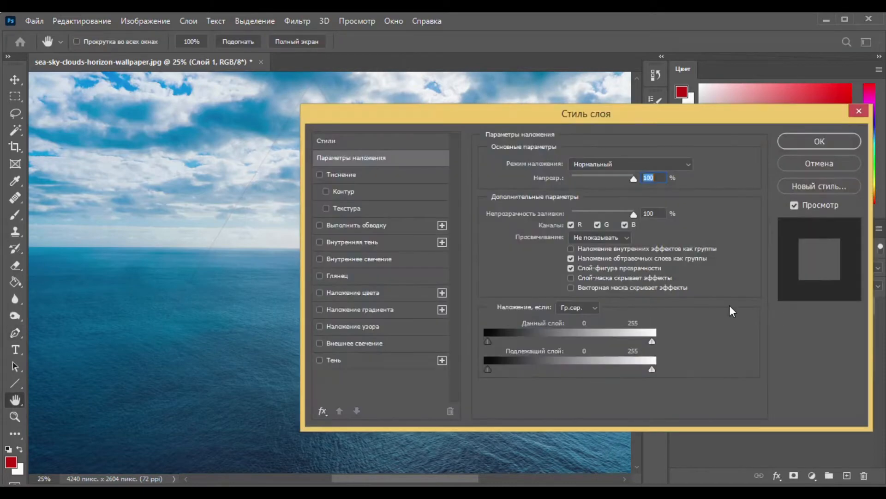
left_click(319, 344)
left_click(369, 344)
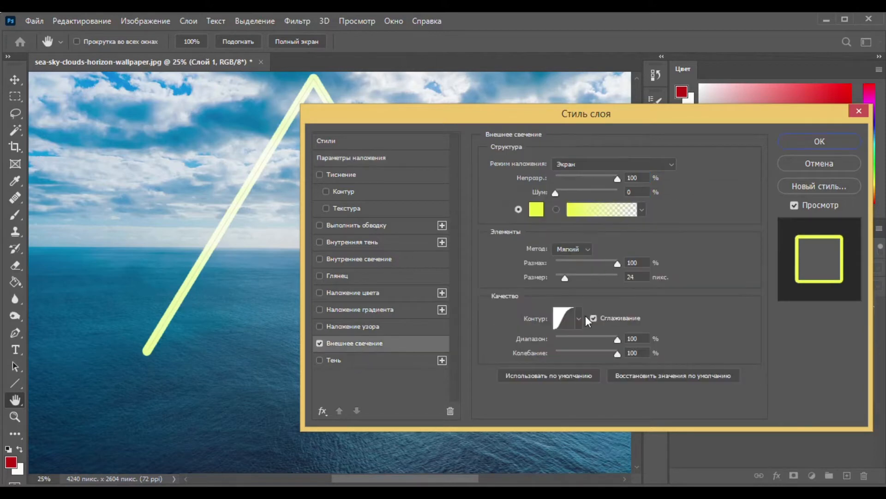
left_click_drag(568, 278, 562, 279)
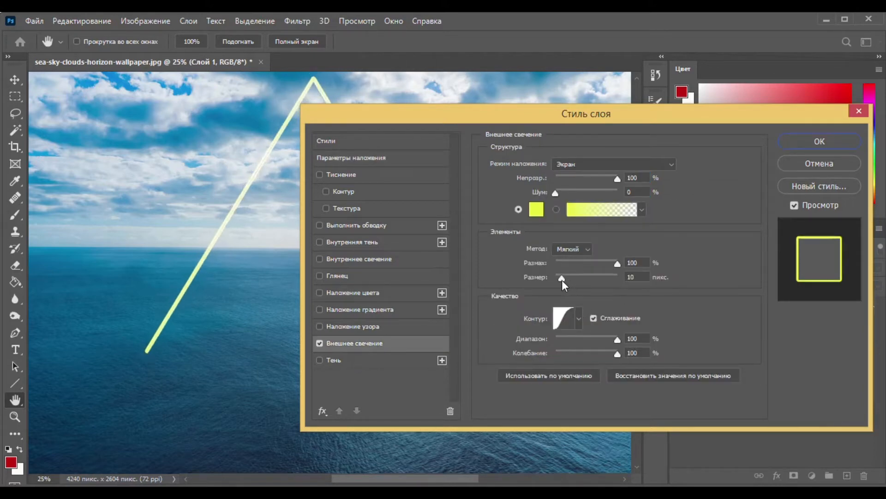
left_click(798, 138)
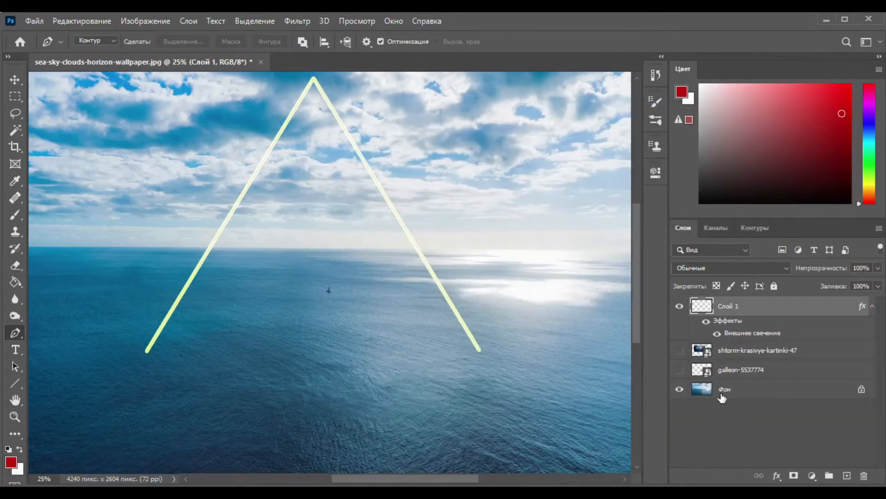
Step: On the background layer, draw a closed triangular path along the glowing lines, with a straight base between their lower ends
left_click(725, 391)
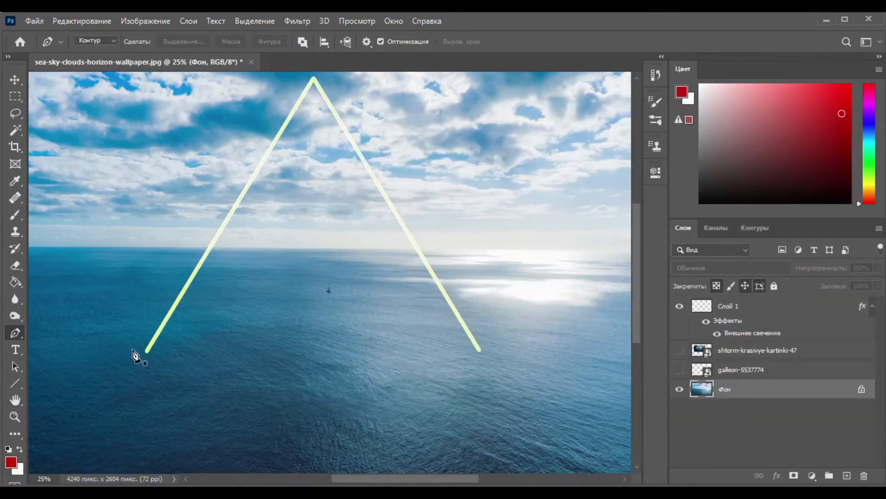
left_click(146, 352)
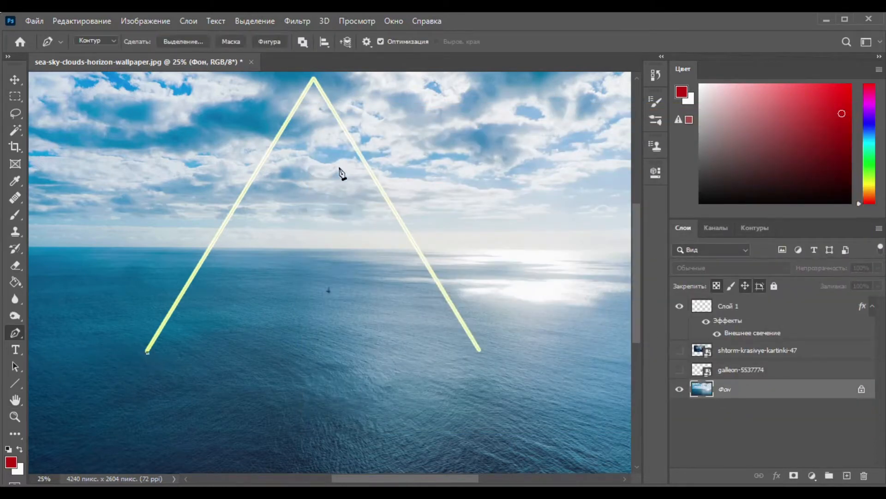
left_click(314, 81)
left_click(481, 353)
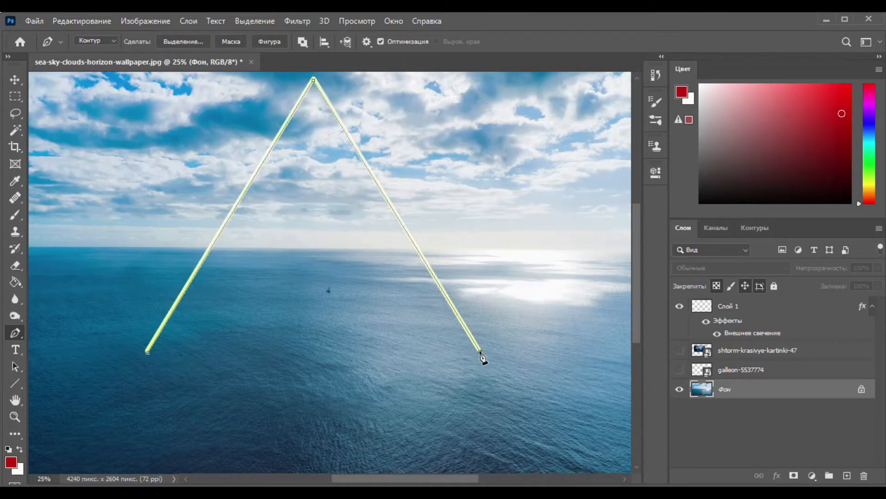
left_click(148, 353)
Step: Convert the triangular path to a selection with 0 px feather and use it as an inverted layer mask on the background
right_click(247, 352)
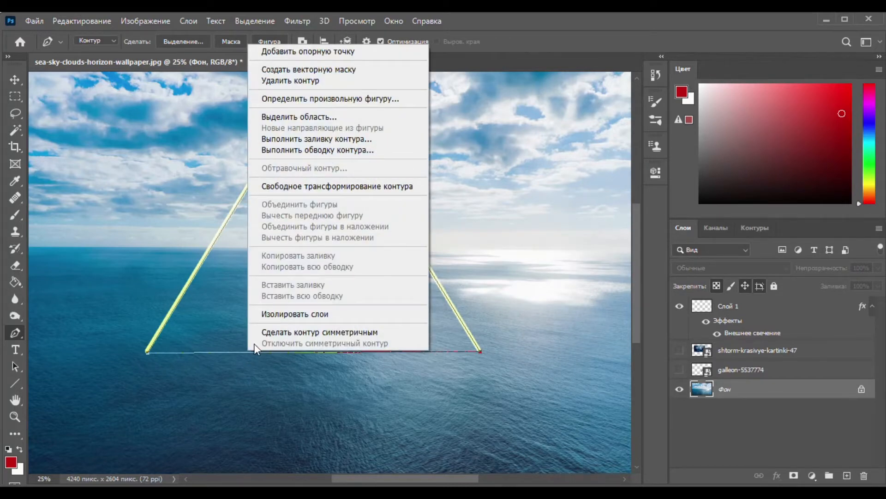
left_click(321, 115)
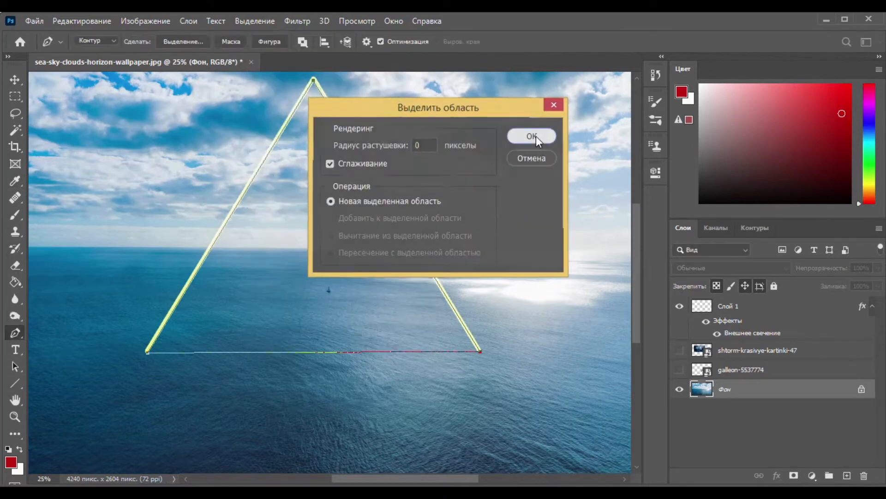
left_click(535, 135)
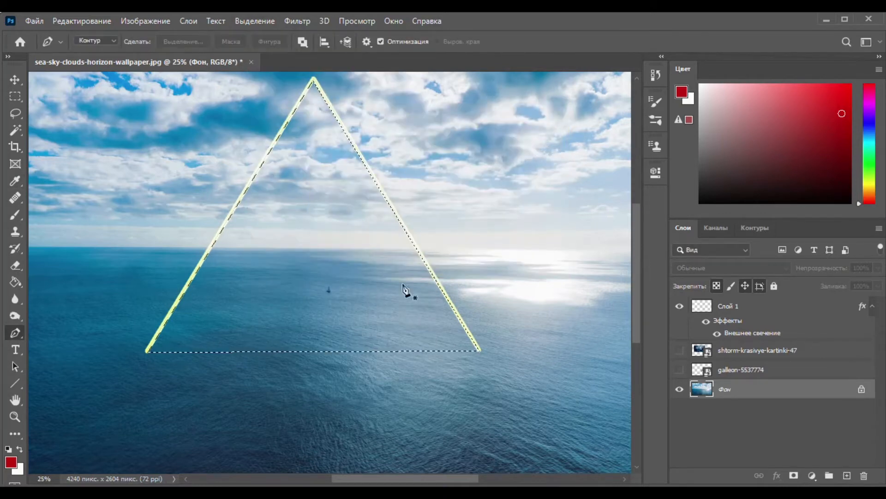
left_click(794, 475)
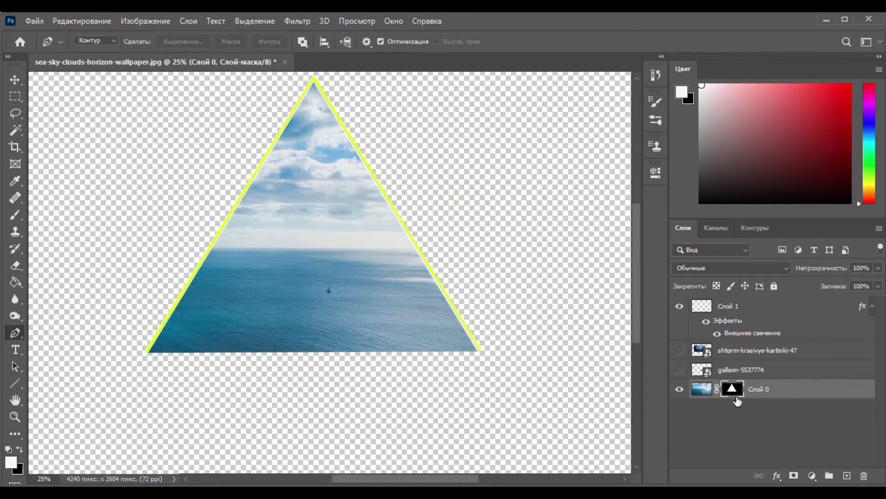
key("ctrl+i")
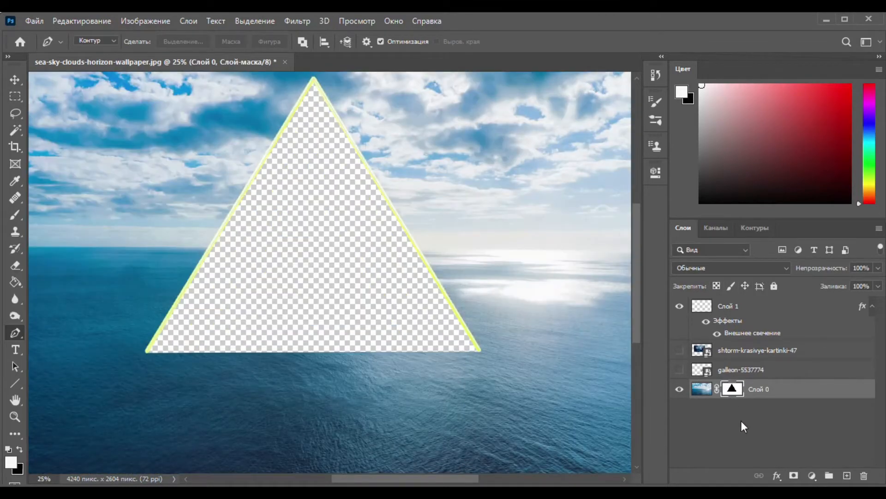
Step: Show the shtorm-krasivye-kartinki-47 layer, enlarge and position it to fill the triangle, and place it beneath the masked sea layer
left_click(681, 351)
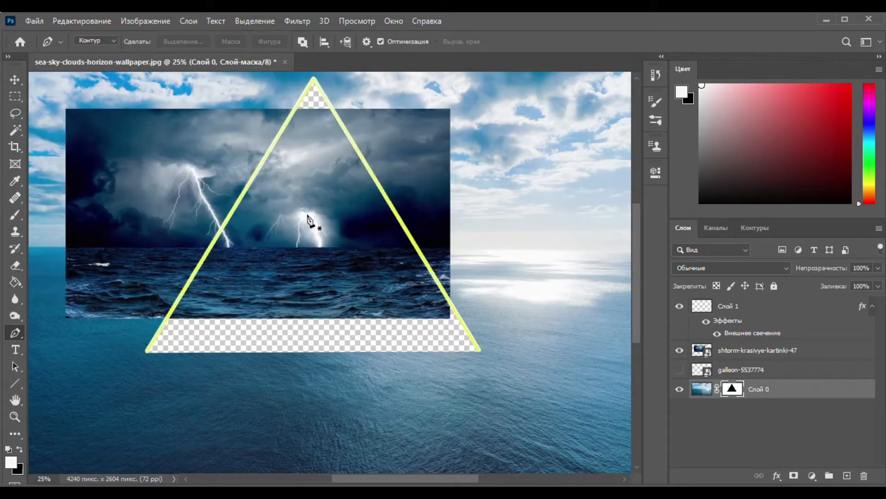
key("v")
left_click_drag(340, 259, 388, 322)
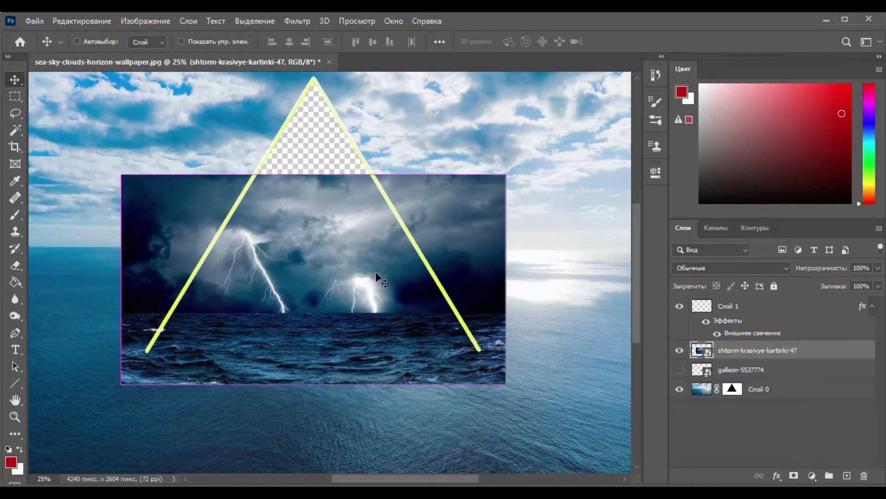
key("ctrl+t")
left_click_drag(313, 173, 298, 53)
left_click_drag(375, 309, 332, 309)
left_click_drag(761, 353, 760, 425)
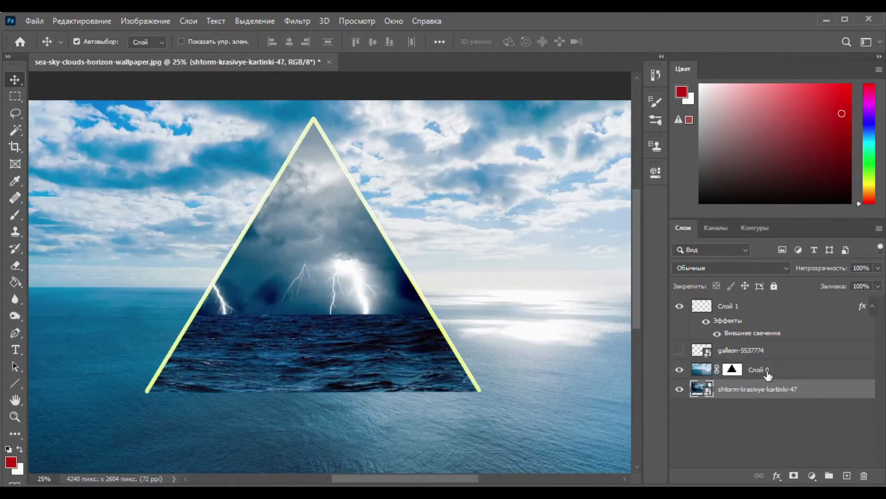
Step: Soften the triangle's base by painting along it on the sea layer's mask with a soft white 199 px brush
left_click(767, 372)
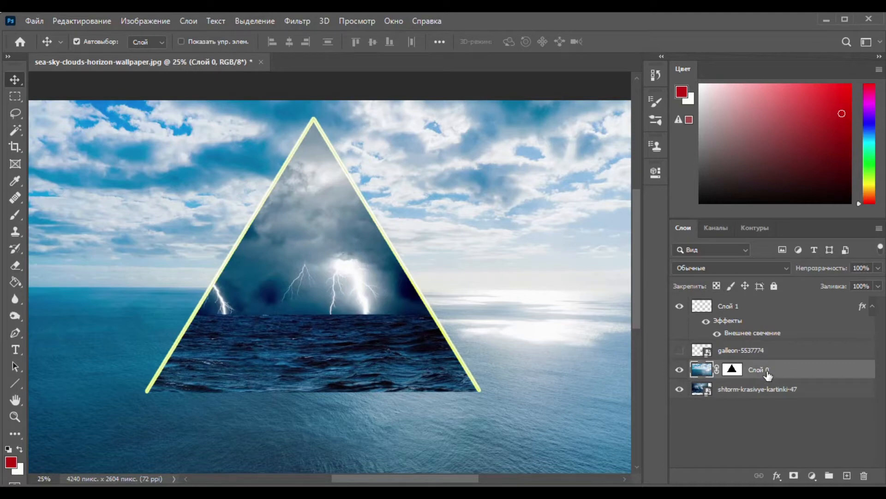
left_click(734, 371)
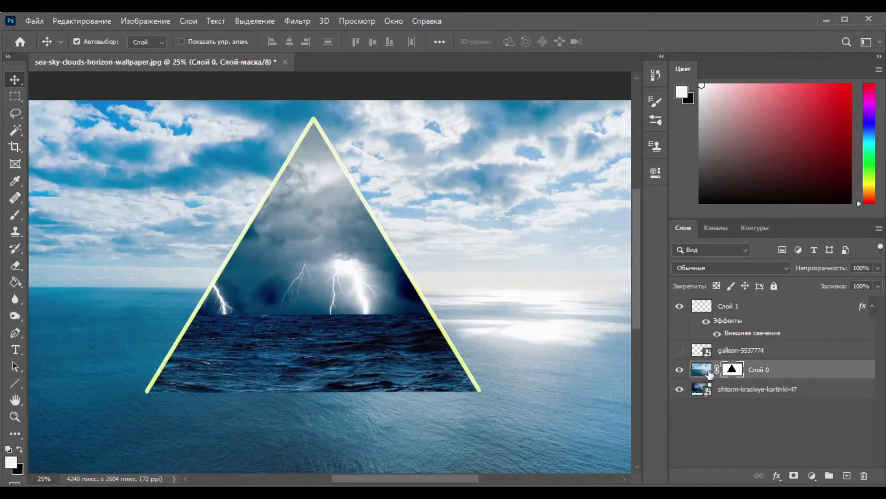
left_click(15, 215)
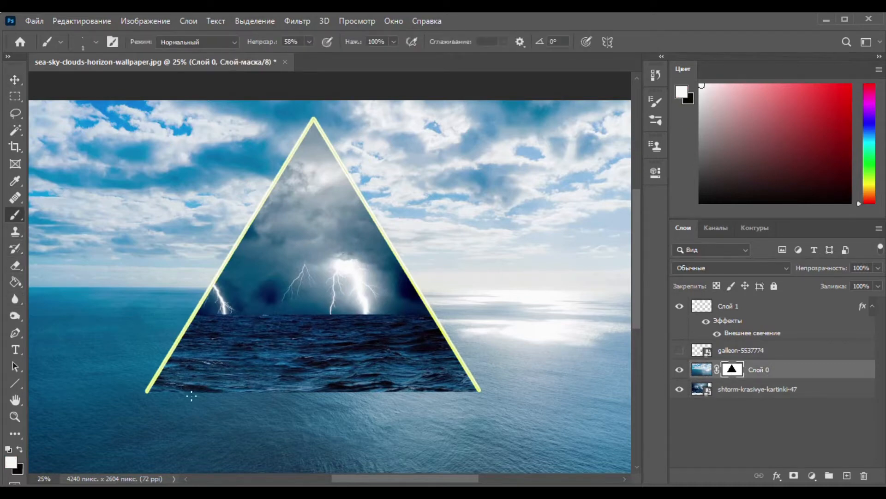
left_click(94, 41)
left_click_drag(101, 79, 118, 79)
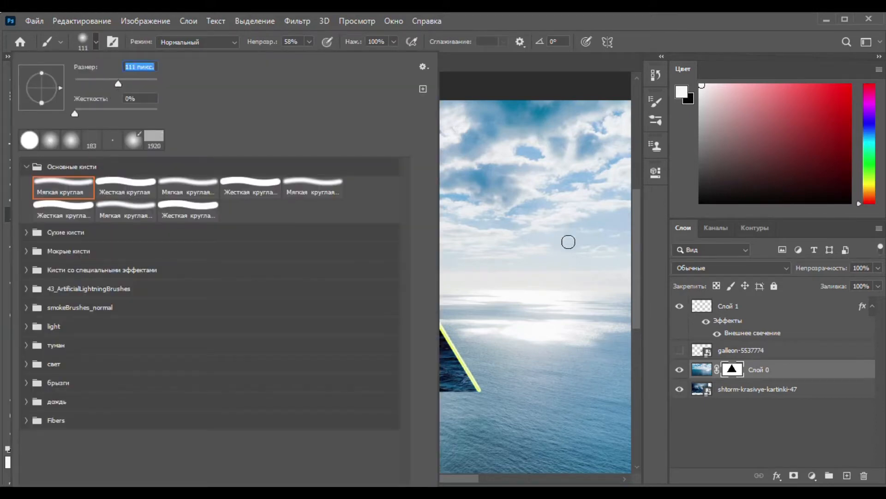
left_click(135, 81)
left_click(641, 263)
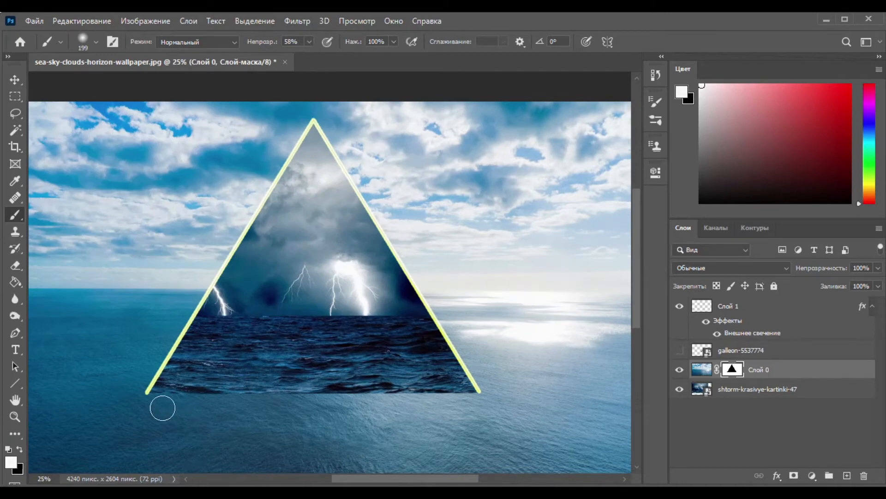
mouse_move(231, 406)
left_mouse_down()
mouse_move(235, 396)
mouse_move(471, 392)
left_mouse_up()
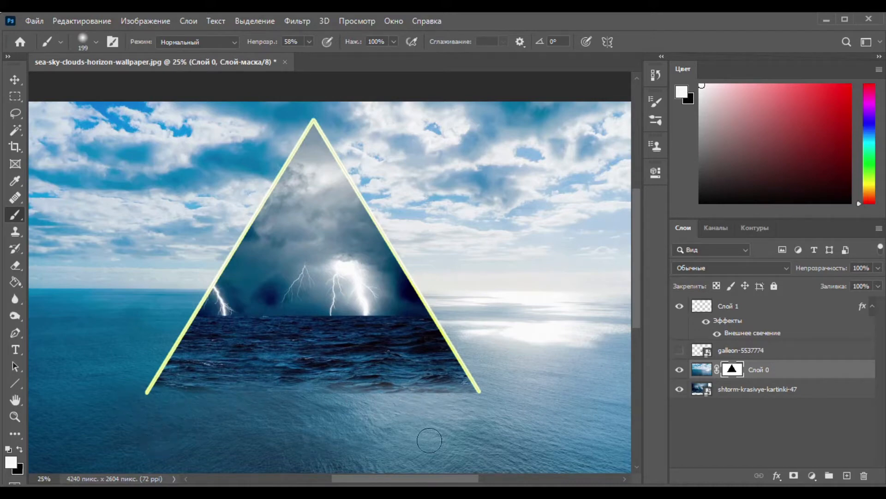
Step: Show the galleon-5537774 layer and enlarge the ship to dominate the triangle, with its hull overlapping the base
left_click(679, 350)
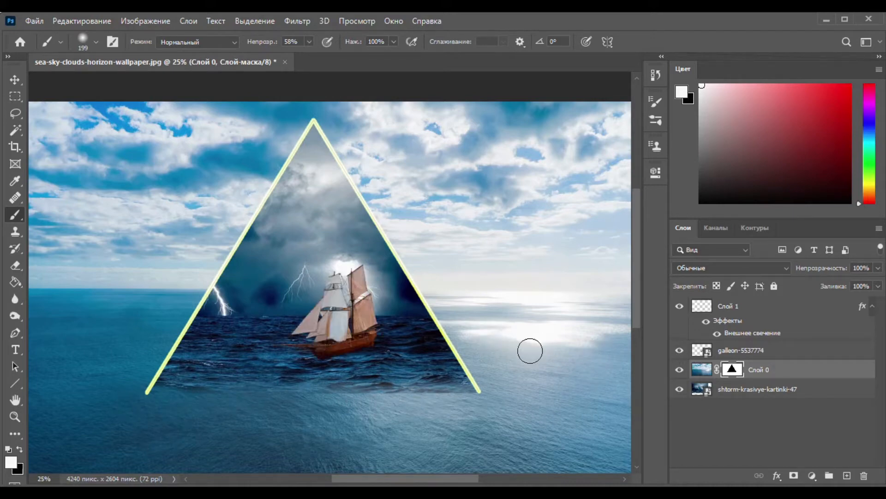
left_click(14, 80)
key("ctrl+t")
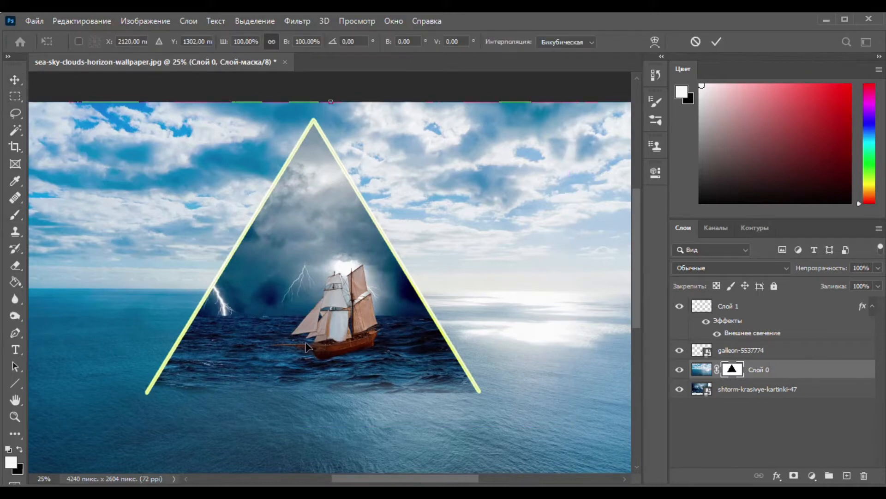
left_click(729, 352)
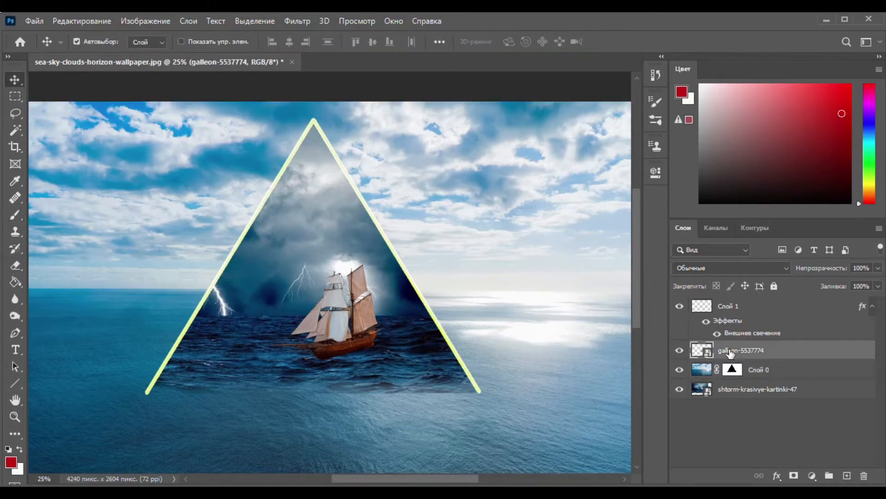
key("ctrl+t")
left_click_drag(407, 360, 503, 378)
left_click_drag(386, 316, 298, 298)
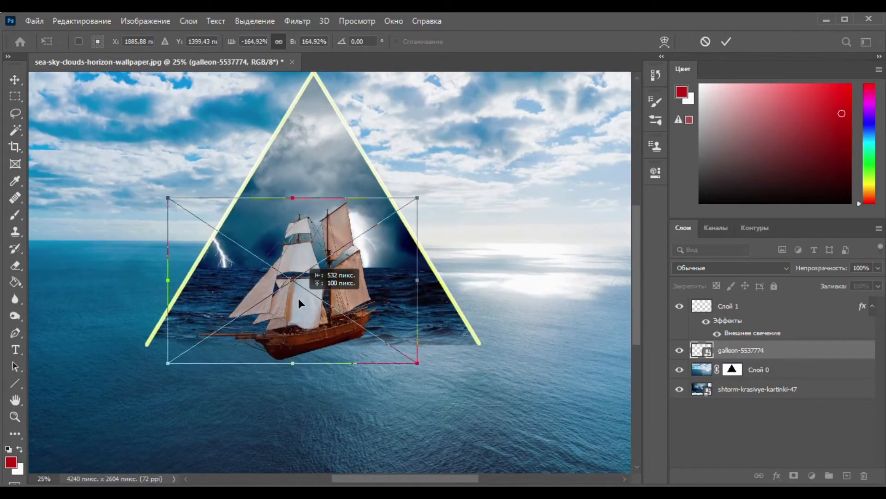
left_click_drag(420, 200, 398, 170)
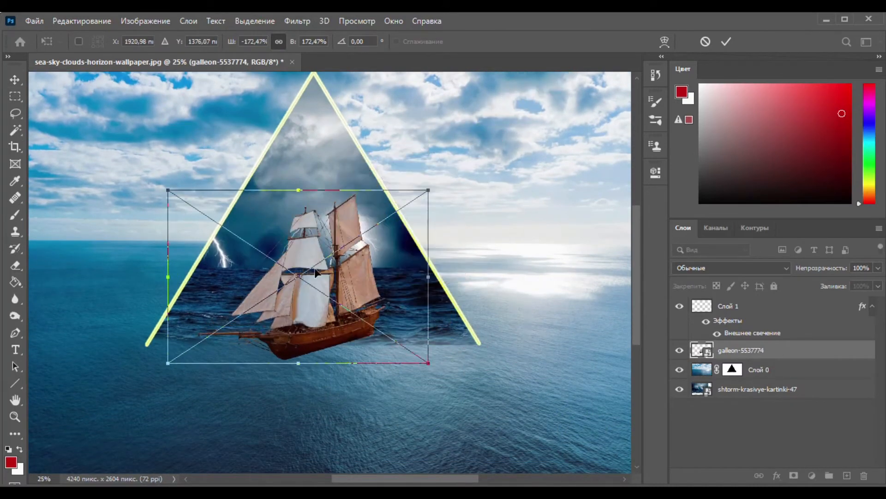
left_click_drag(298, 190, 298, 119)
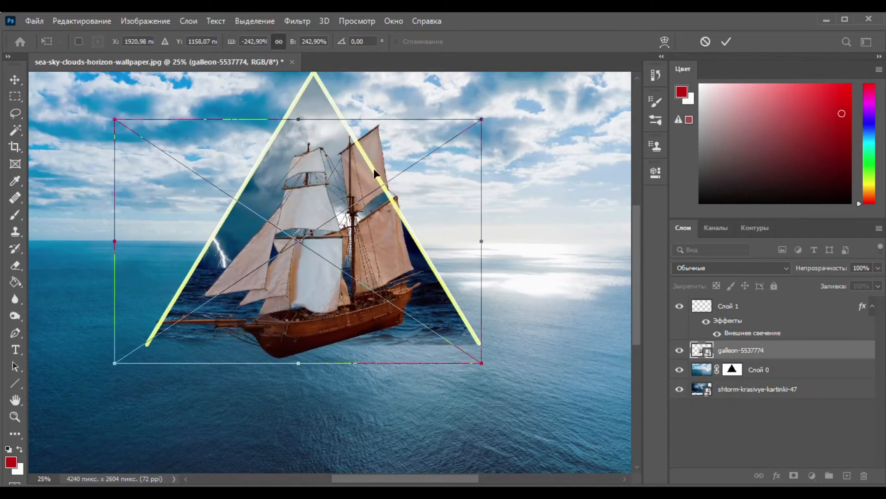
mouse_move(309, 257)
left_mouse_down()
mouse_move(315, 280)
mouse_move(323, 276)
mouse_move(314, 264)
left_mouse_up()
left_click(714, 428)
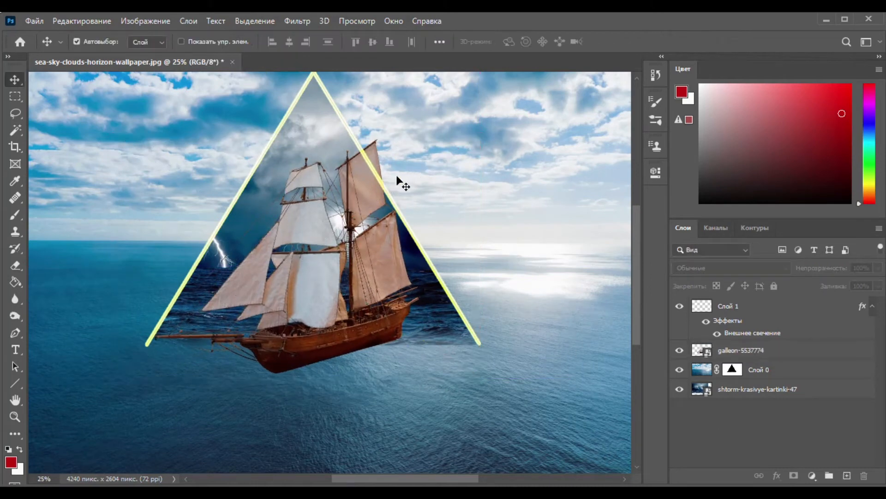
Step: Rasterize the galleon-5537774 layer and erase the sail parts outside the triangle's right side with an 80 px eraser at 100% opacity
left_click(737, 353)
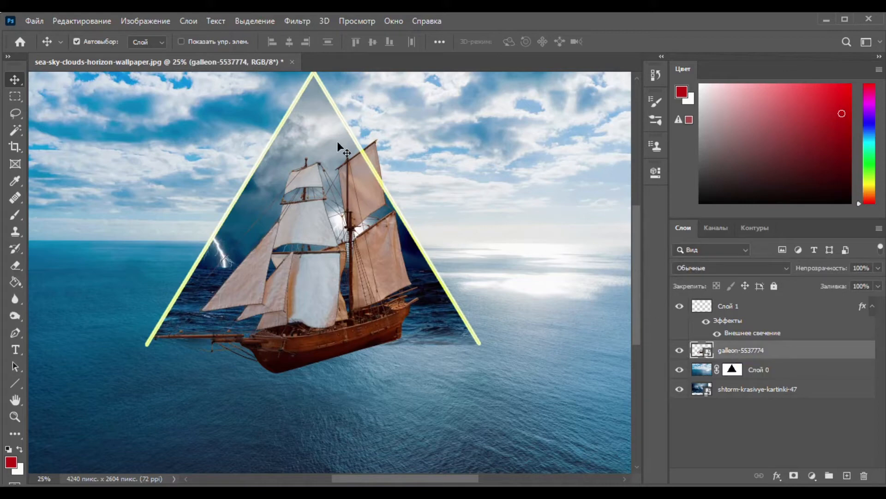
left_click(16, 263)
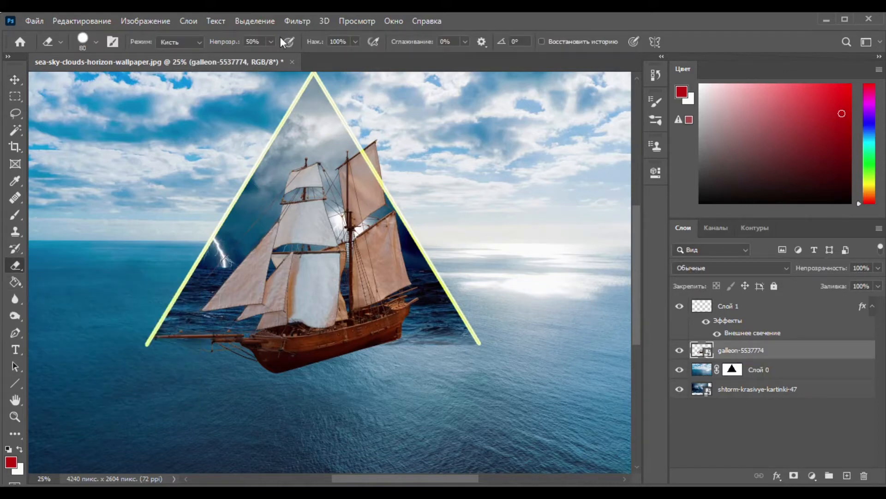
right_click(794, 352)
left_click(633, 261)
left_click(271, 42)
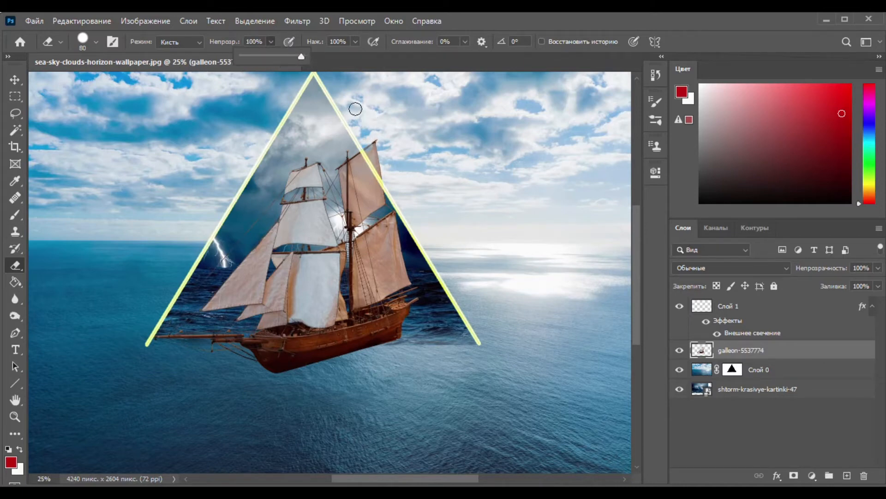
left_click(367, 144)
left_click(393, 186, "shift")
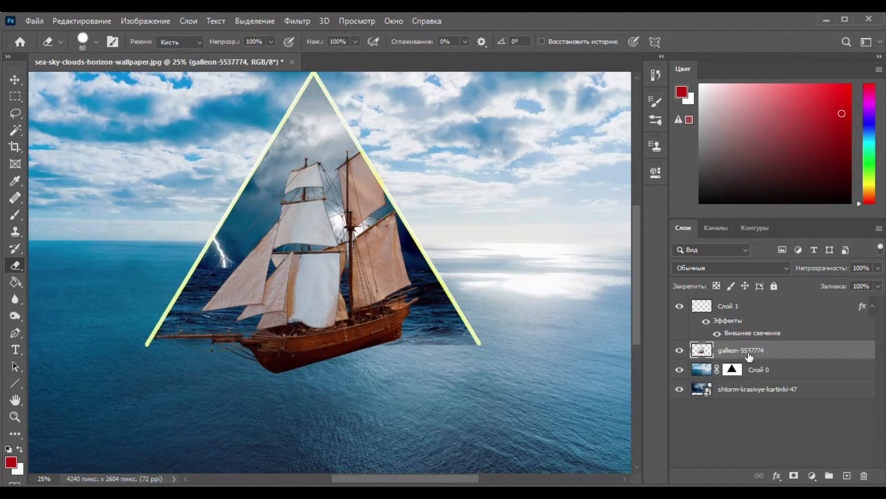
Step: Set the eraser opacity to 38% and touch up the upper sail's edge along the triangle's right side
left_click(271, 42)
left_click_drag(276, 56, 235, 57)
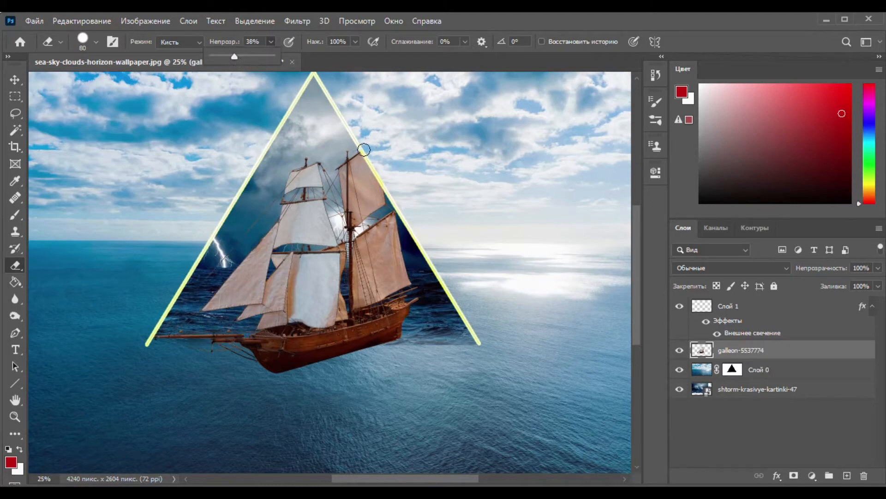
left_click(370, 152)
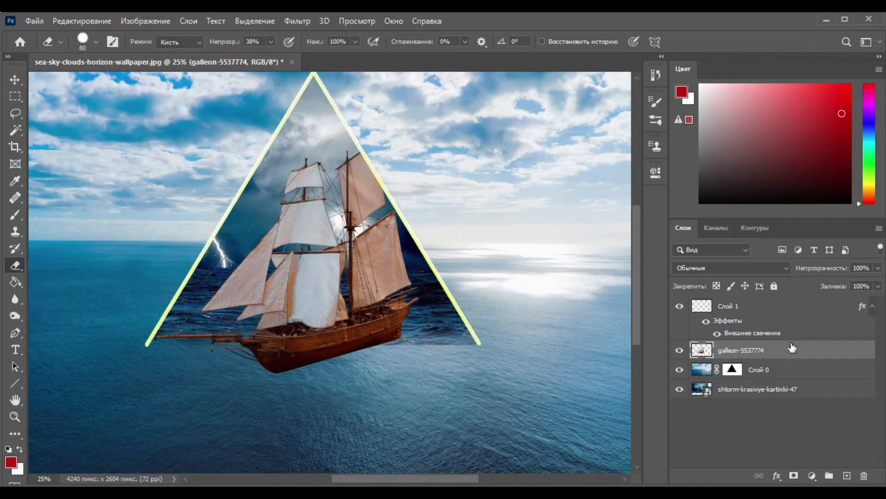
Step: Add a bright yellow solid color fill layer directly above the galleon layer
left_click(813, 475)
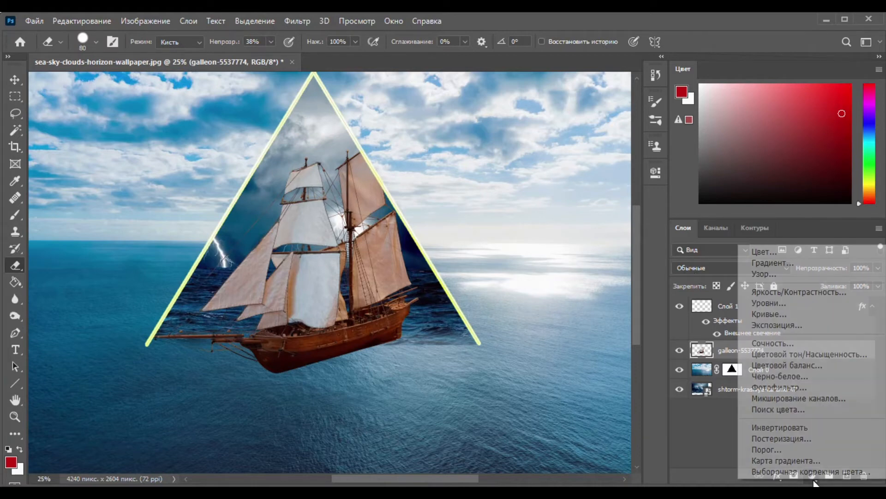
left_click(762, 253)
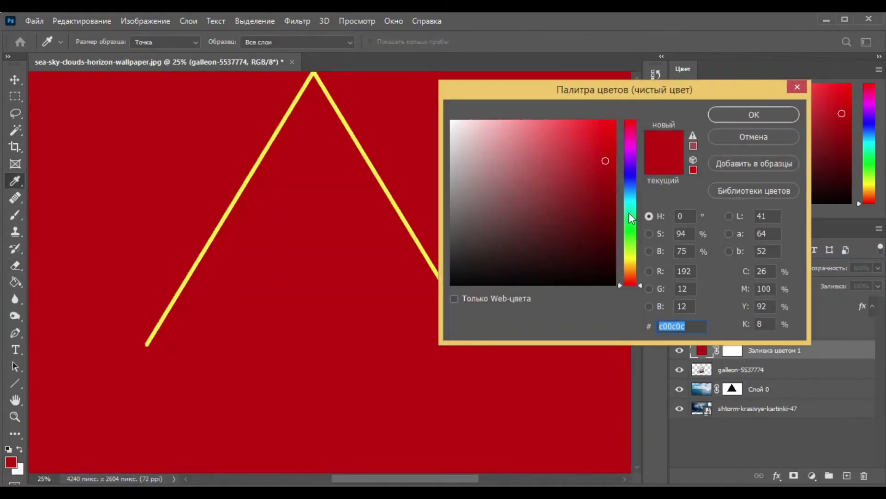
left_click(633, 256)
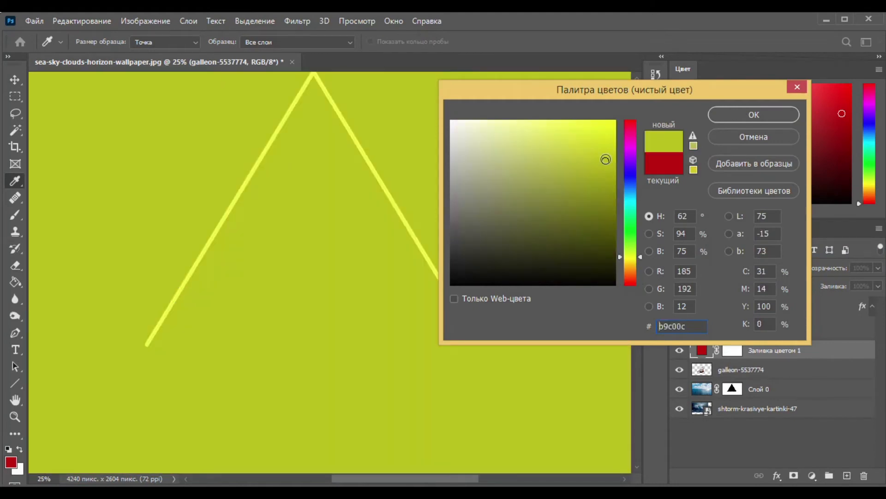
left_click(593, 117)
left_click(750, 115)
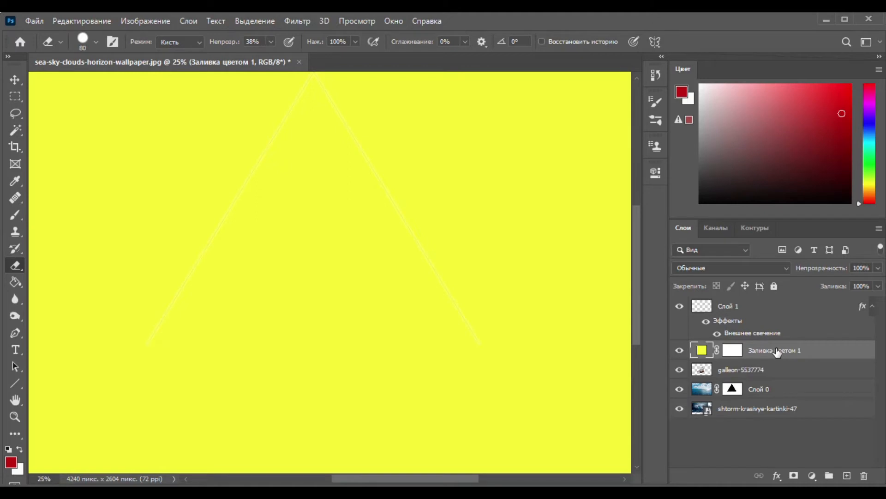
Step: Invert the yellow fill's mask and paint the glow around the triangle's base with a soft white 199 px brush at 58% opacity
left_click(733, 351)
key("ctrl+i")
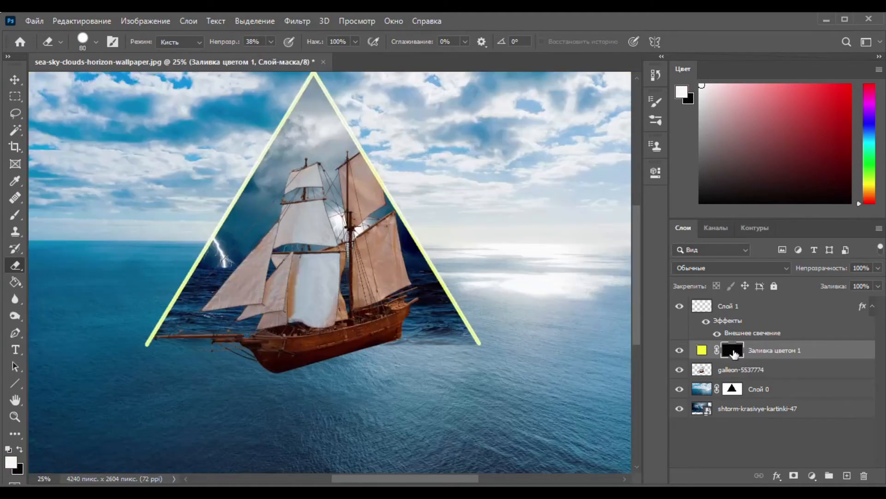
left_click(16, 216)
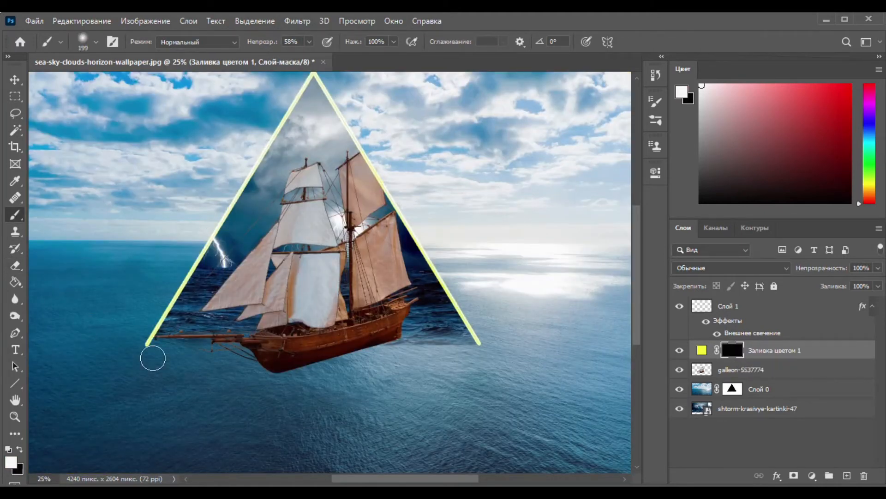
mouse_move(155, 351)
left_mouse_down()
mouse_move(476, 349)
mouse_move(470, 362)
mouse_move(423, 366)
mouse_move(160, 371)
mouse_move(181, 361)
mouse_move(291, 372)
mouse_move(275, 375)
mouse_move(383, 375)
mouse_move(364, 377)
mouse_move(373, 384)
mouse_move(458, 365)
mouse_move(496, 335)
mouse_move(465, 323)
mouse_move(157, 341)
mouse_move(155, 351)
mouse_move(145, 344)
mouse_move(144, 355)
mouse_move(275, 381)
mouse_move(170, 374)
mouse_move(226, 373)
left_mouse_up()
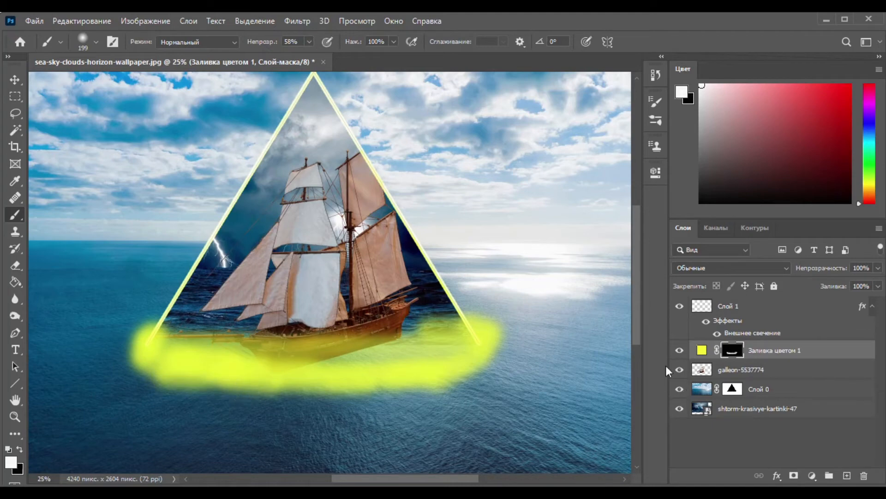
Step: Set the yellow fill layer's blend mode to Overlay (Перекрытие) and extend the painted glow further down over the water
left_click(751, 268)
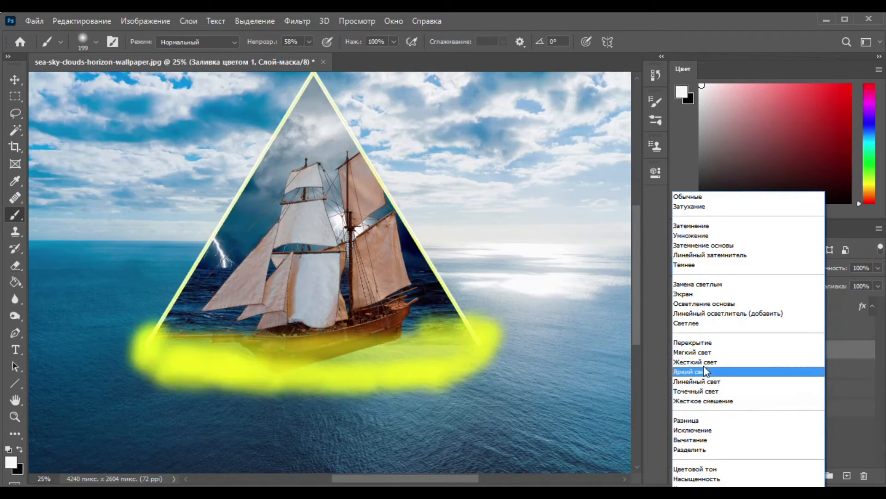
left_click(702, 343)
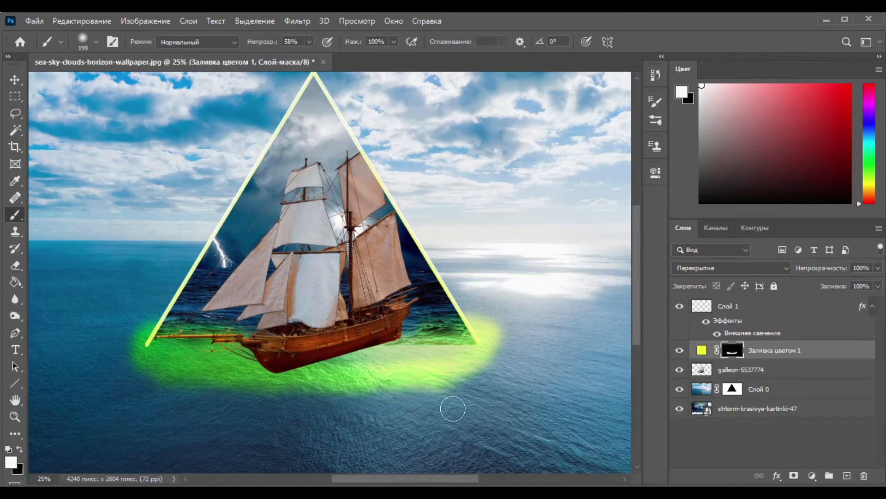
mouse_move(196, 382)
left_mouse_down()
mouse_move(304, 387)
mouse_move(251, 390)
mouse_move(315, 396)
mouse_move(384, 388)
mouse_move(303, 388)
mouse_move(389, 390)
mouse_move(430, 377)
mouse_move(384, 396)
mouse_move(430, 389)
left_mouse_up()
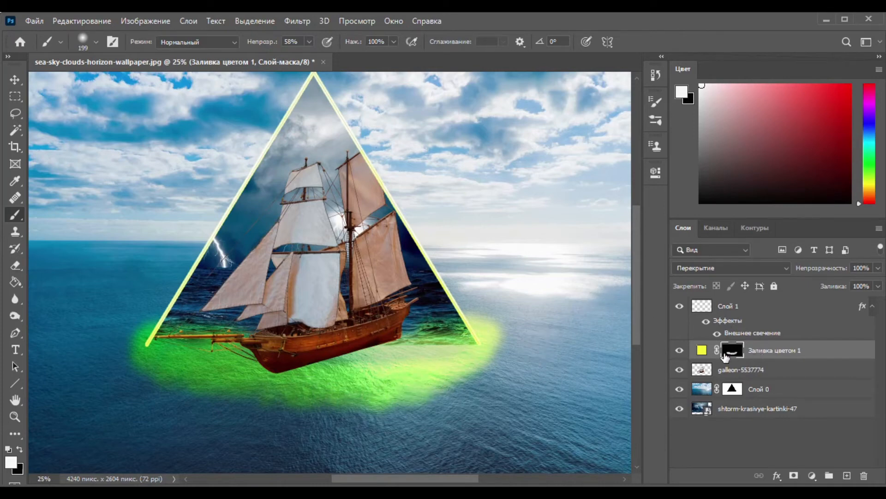
Step: Move the shtorm-krasivye-kartinki-47 layer so the lightning falls beside the ship's upper sails inside the triangle
left_click(700, 411)
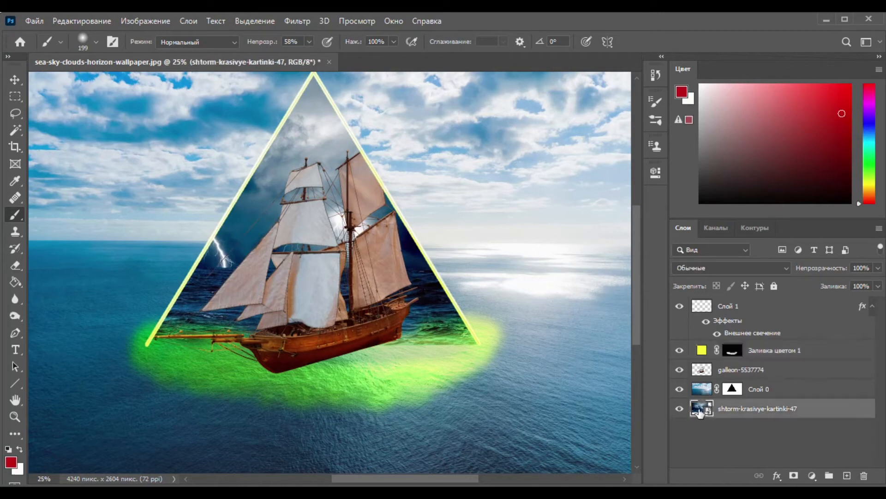
left_click_drag(297, 148, 409, 162)
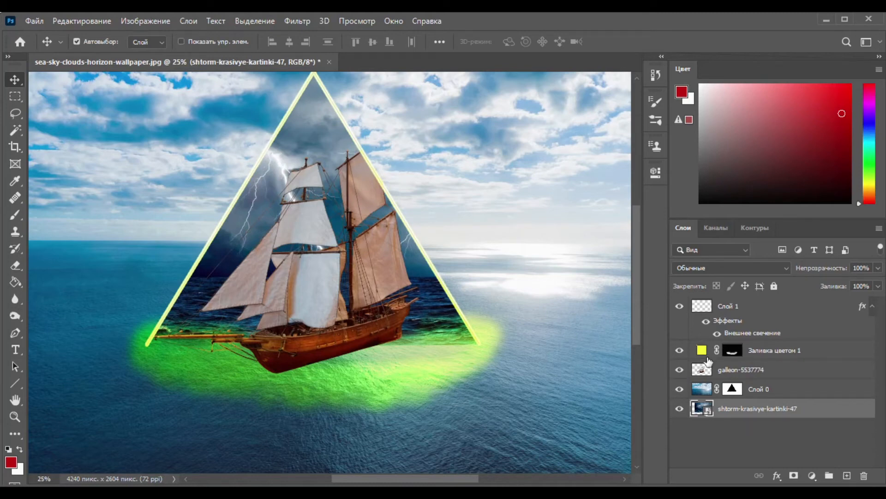
Step: Rasterize the layer style of the triangle outline on Слой 1
left_click(701, 310)
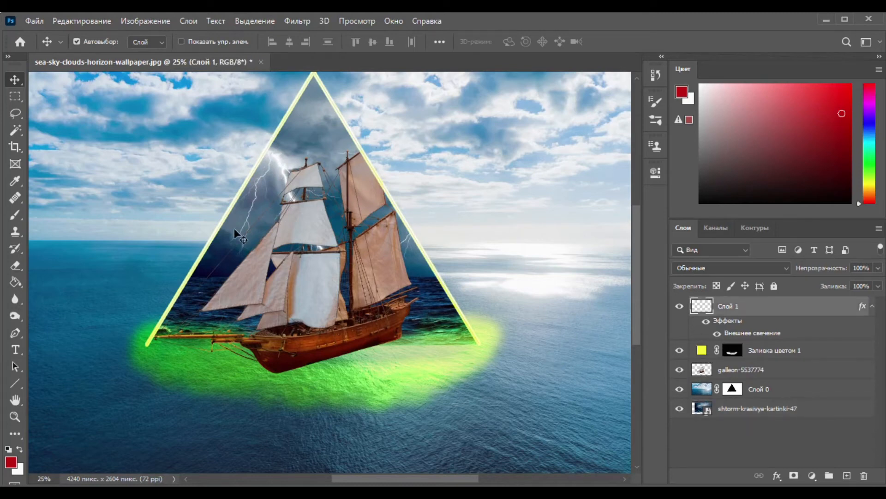
right_click(784, 309)
left_click(677, 220)
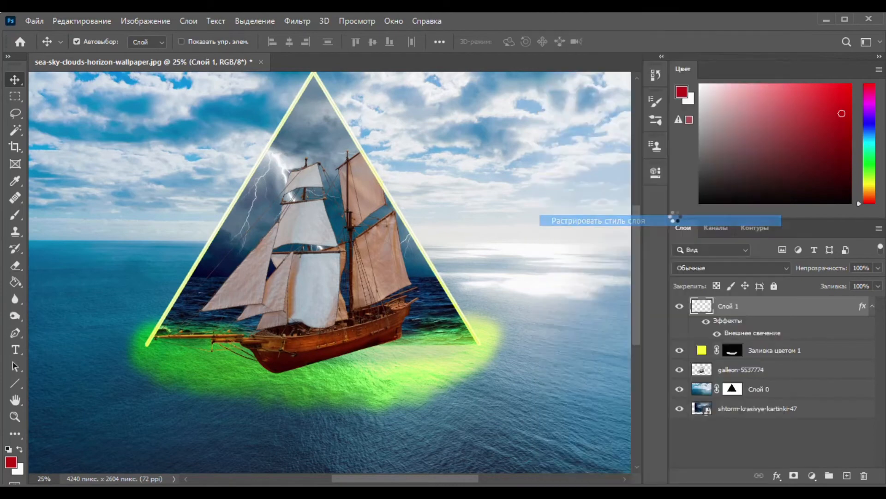
left_click(15, 265)
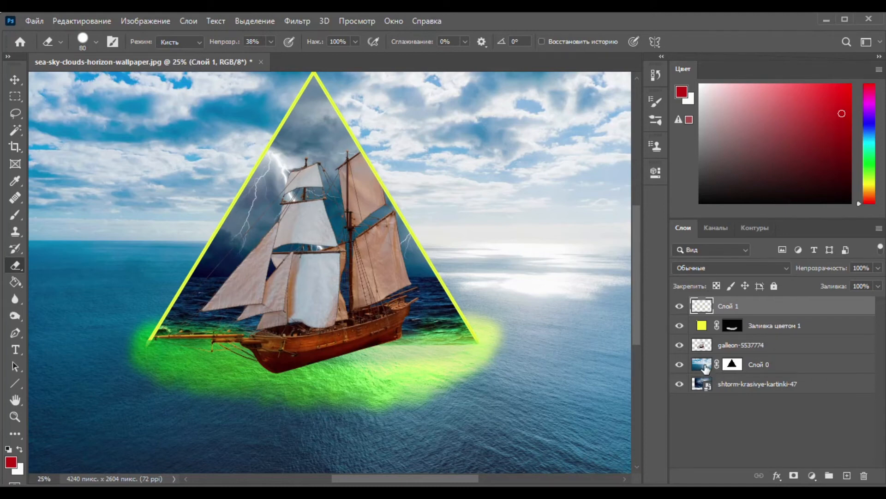
Step: Start blending the triangle's base on the sea layer's mask with the eraser, and enlarge the eraser to 171 px
left_click(732, 364)
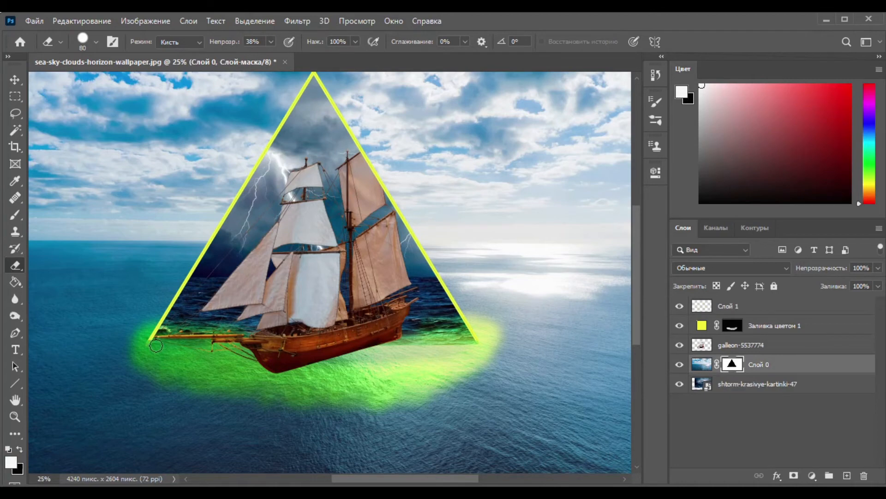
left_click_drag(162, 342, 206, 345)
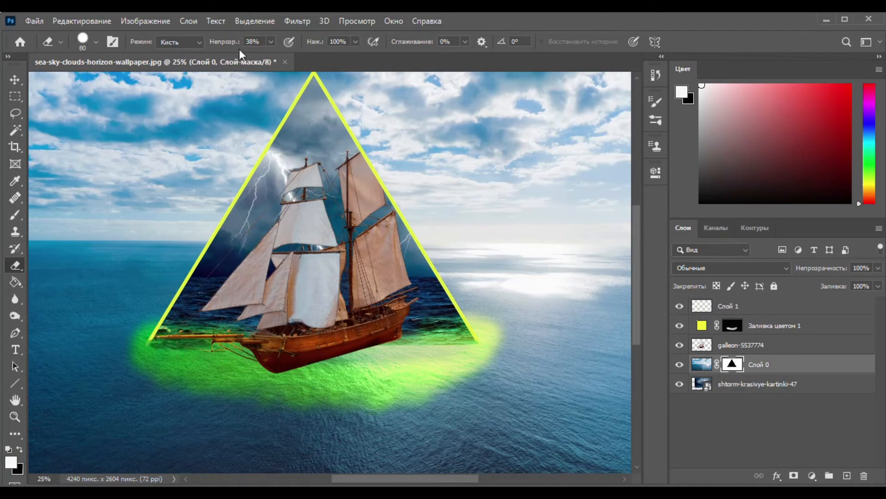
left_click(98, 41)
left_click_drag(110, 82, 130, 83)
left_click(653, 343)
mouse_move(220, 346)
left_mouse_down()
mouse_move(361, 356)
mouse_move(453, 349)
mouse_move(396, 355)
mouse_move(466, 358)
left_mouse_up()
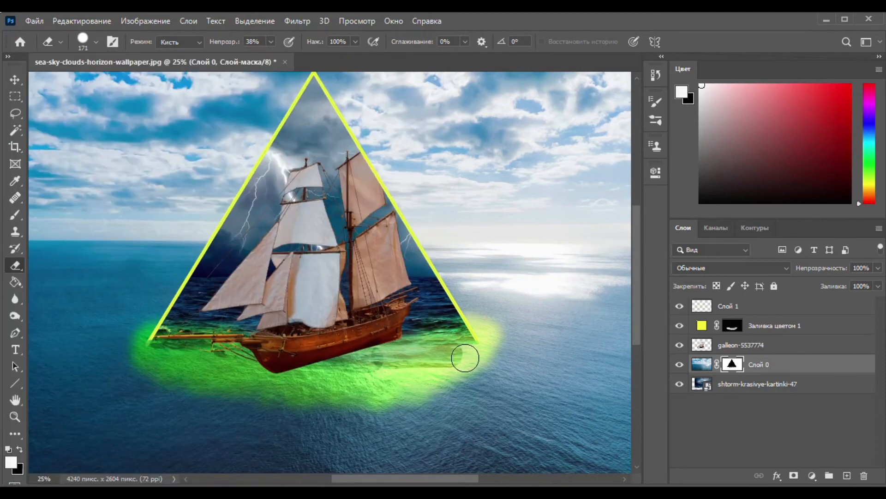
key("ctrl+z")
key("ctrl+z")
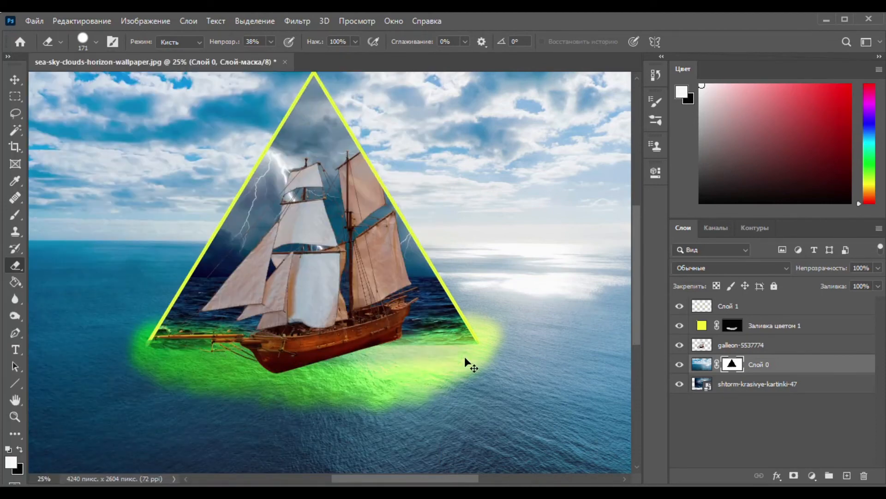
Step: Set the eraser opacity to 18% and blend the triangle's base around the hull on the sea layer's mask
left_click(271, 42)
left_click_drag(276, 62, 259, 57)
mouse_move(222, 340)
left_mouse_down()
mouse_move(461, 349)
mouse_move(281, 352)
left_mouse_up()
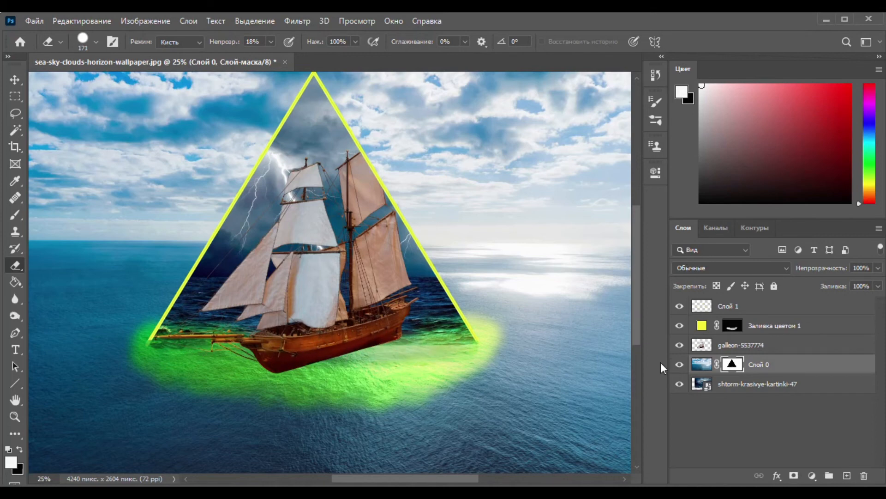
mouse_move(391, 340)
left_mouse_down()
mouse_move(452, 342)
mouse_move(374, 342)
mouse_move(441, 335)
mouse_move(357, 343)
left_mouse_up()
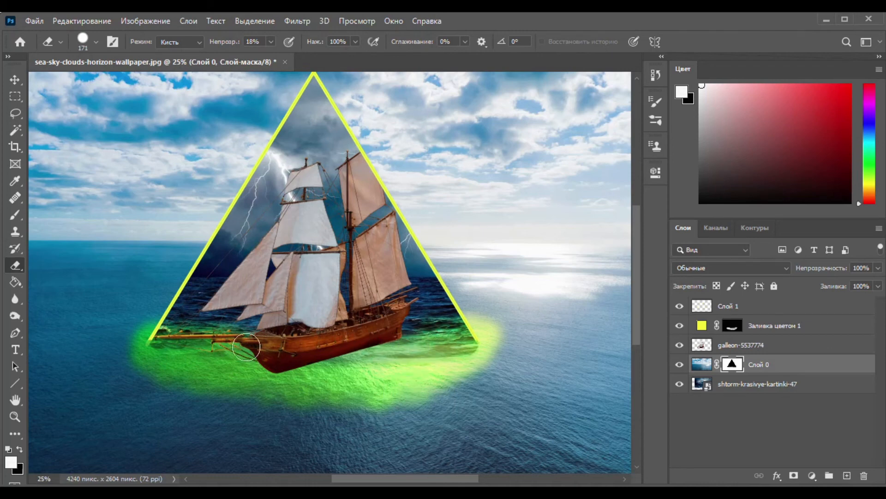
mouse_move(197, 346)
left_mouse_down()
mouse_move(198, 330)
mouse_move(225, 352)
left_mouse_up()
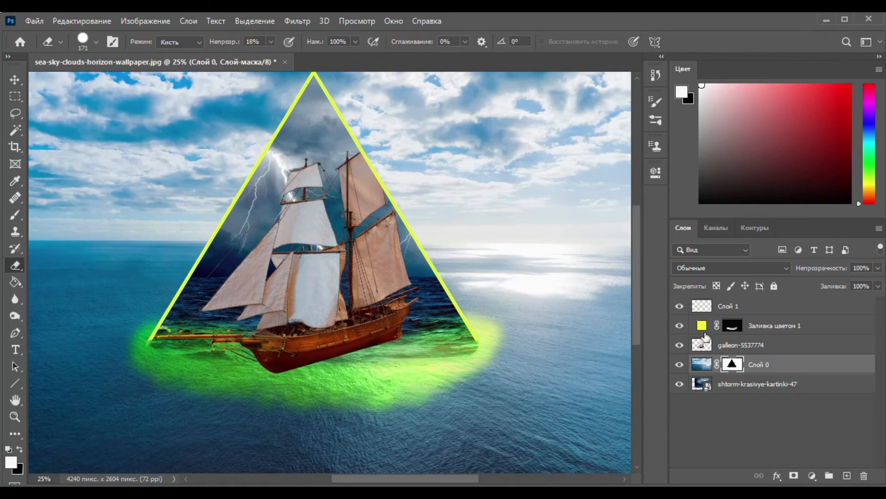
left_click(702, 307)
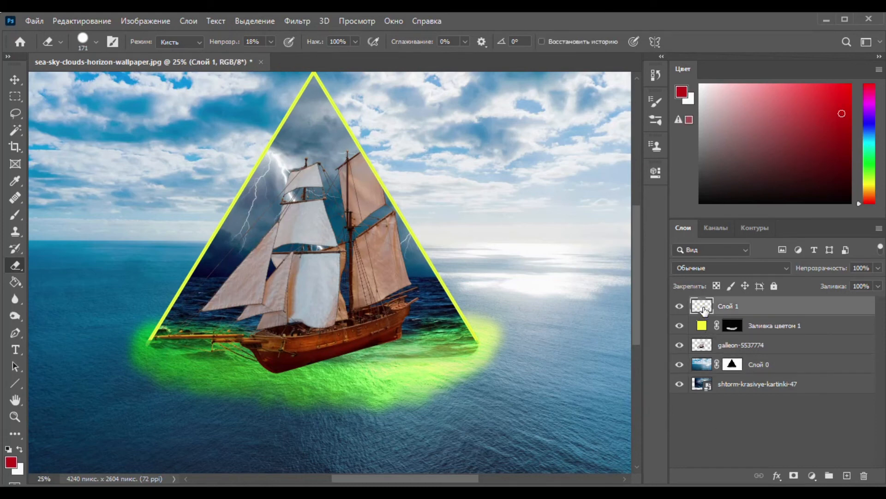
double_click(793, 313)
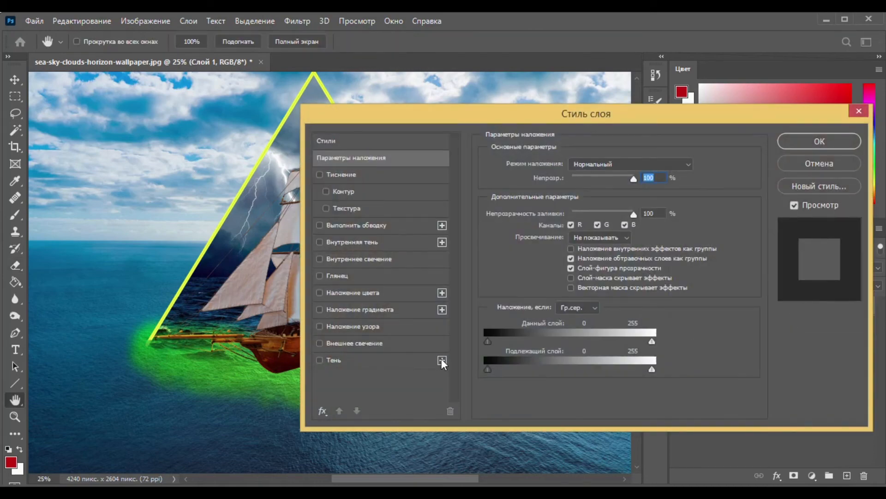
left_click(818, 164)
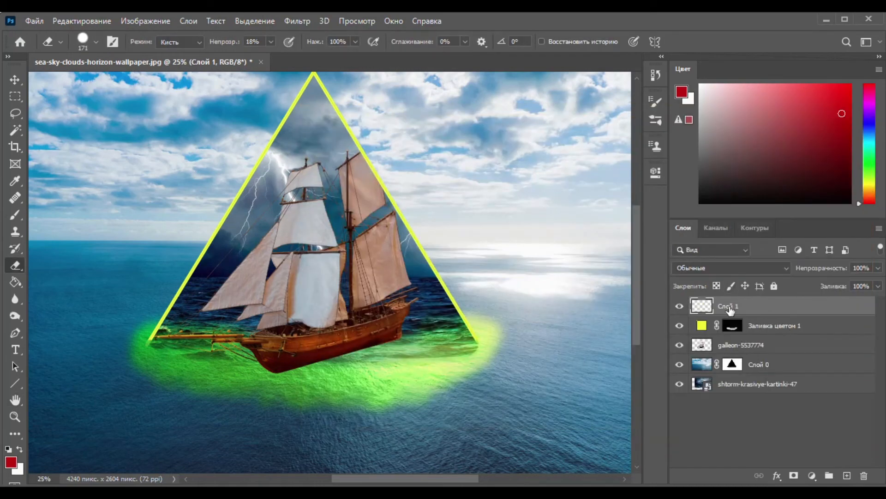
double_click(806, 306)
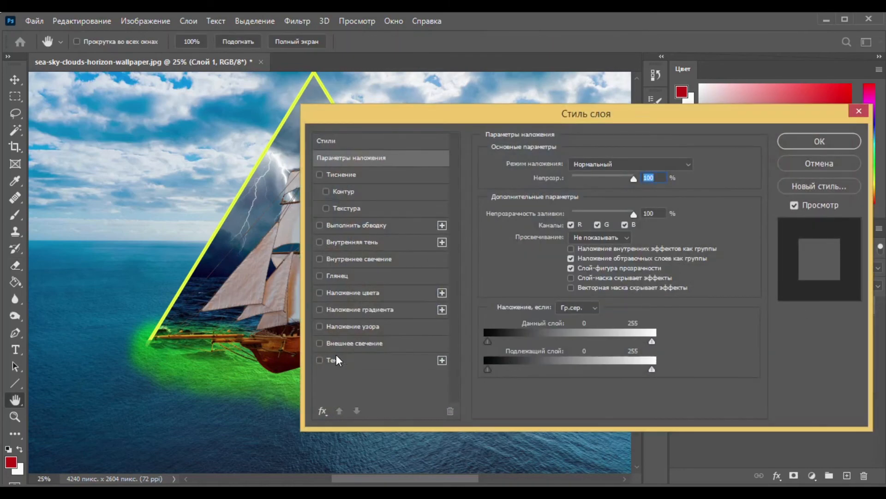
left_click(319, 343)
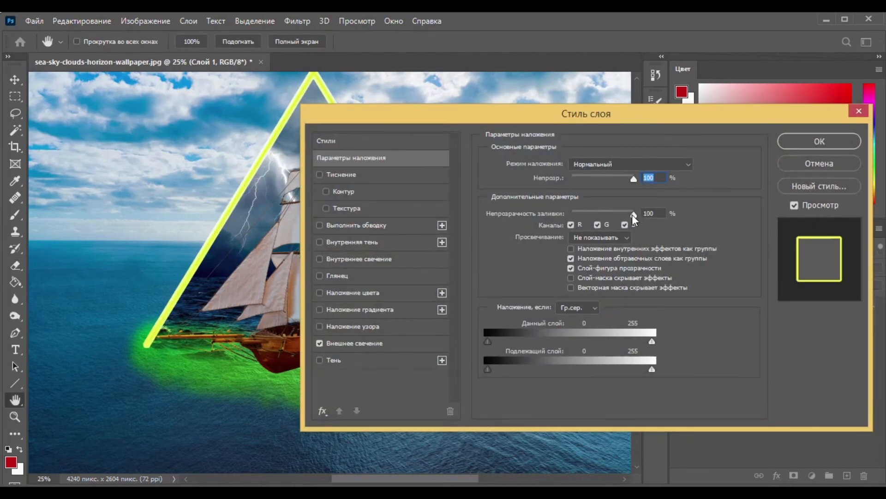
left_click(375, 344)
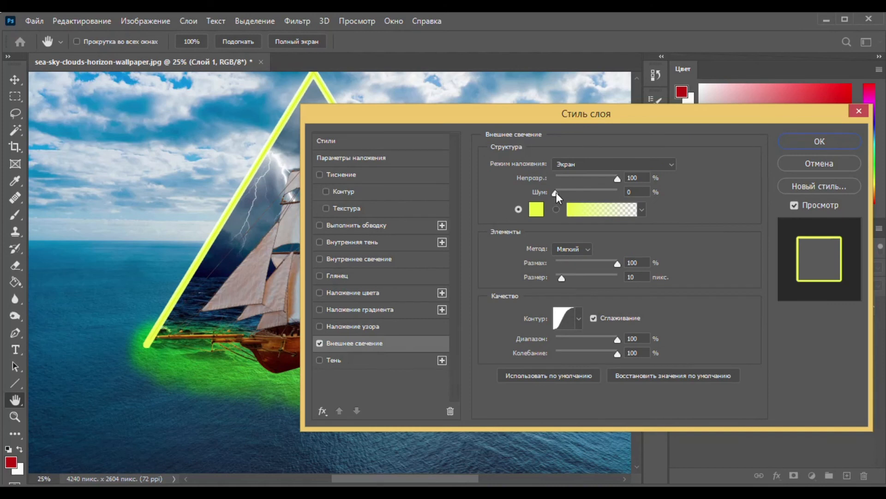
mouse_move(616, 176)
left_mouse_down()
mouse_move(584, 181)
mouse_move(601, 184)
left_mouse_up()
left_click_drag(561, 278, 558, 276)
left_click(810, 160)
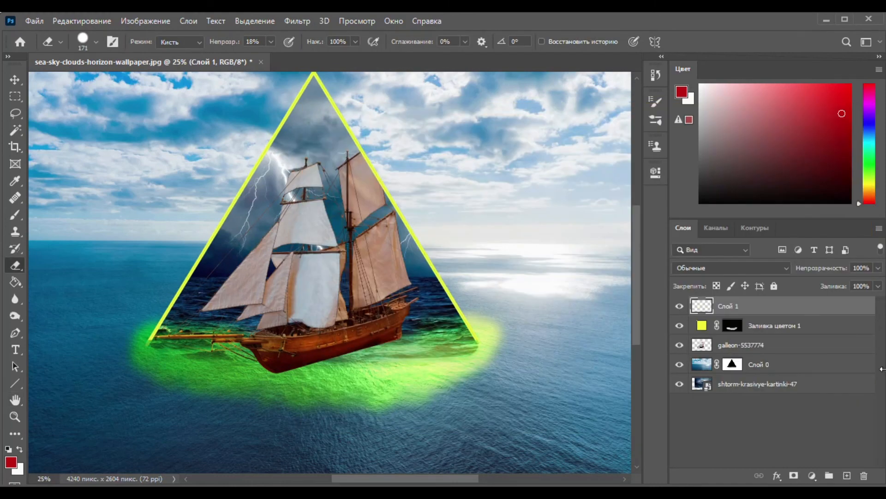
Step: Add a near-black solid color fill layer above Слой 1 and invert its mask to hide the fill
scroll(637, 227, "up", 2)
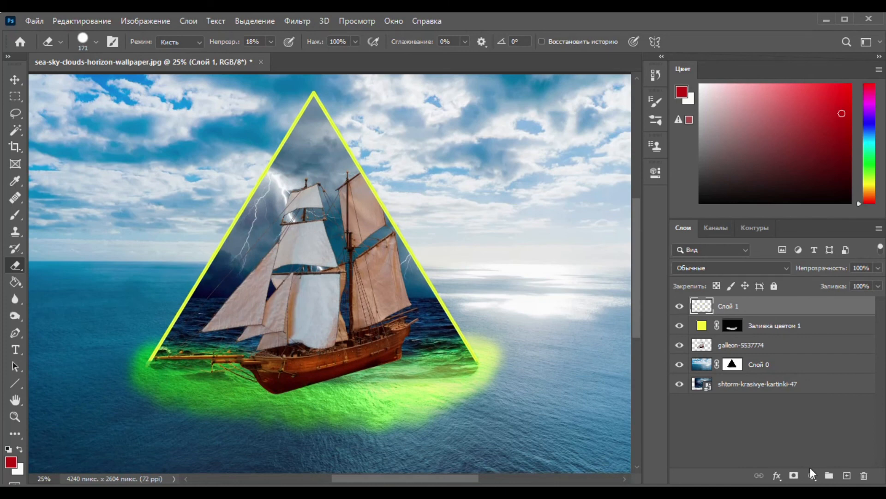
left_click(812, 475)
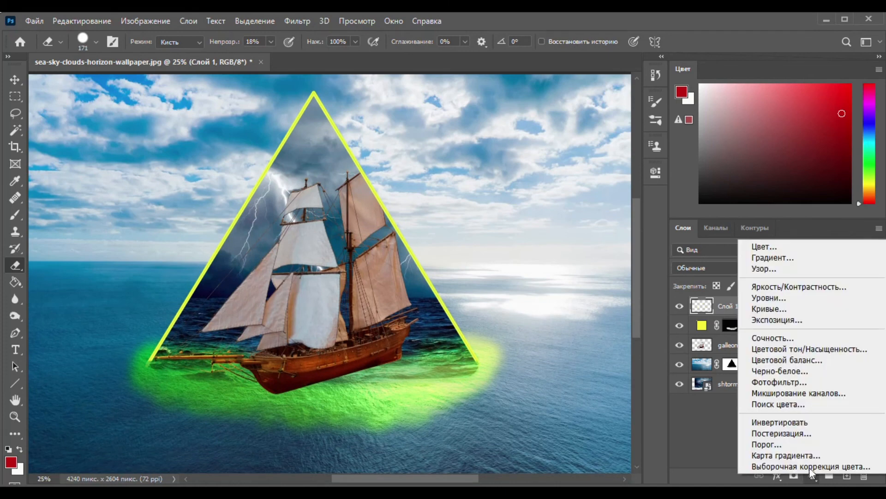
left_click(794, 245)
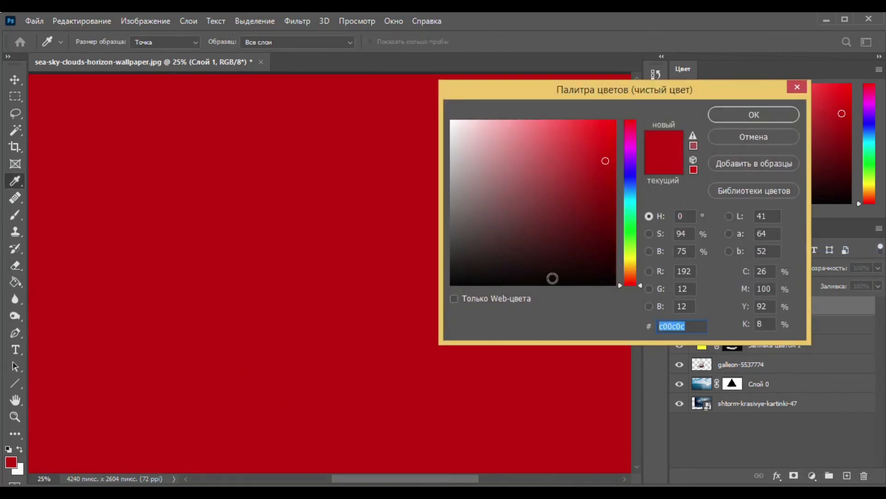
left_click(552, 278)
left_click(754, 114)
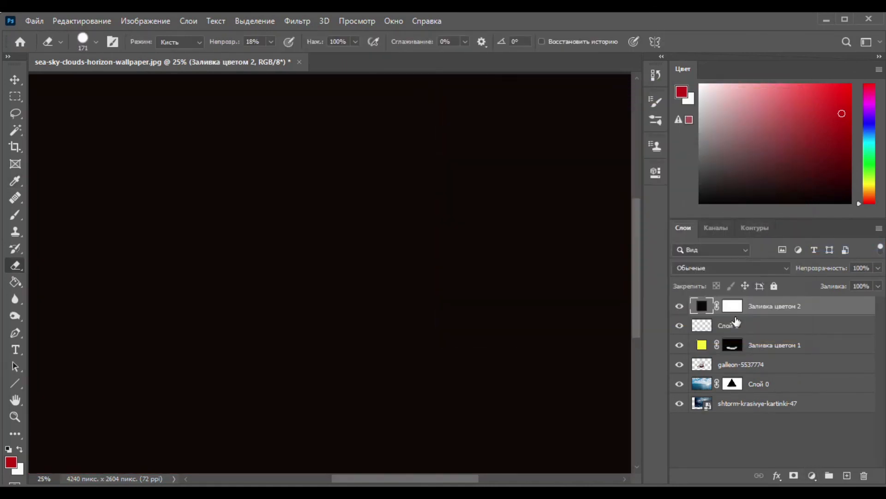
left_click(736, 305)
key("ctrl+i")
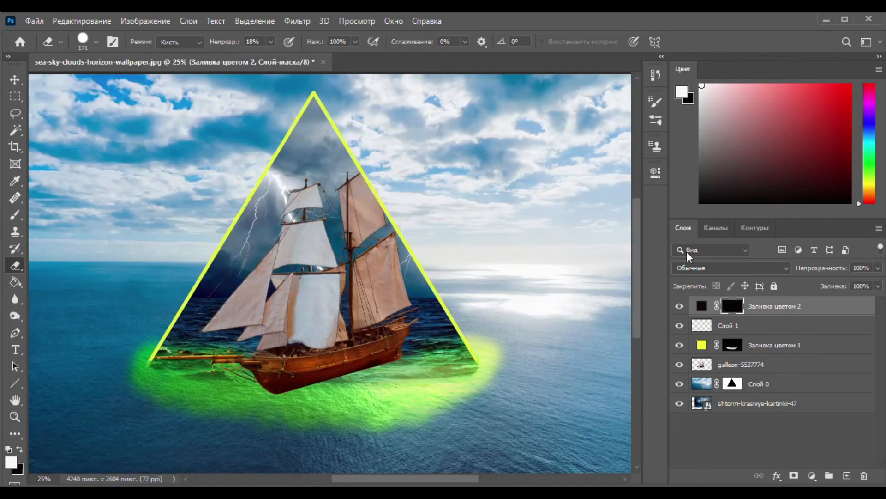
Step: Set the Brush opacity to 15% and paint soft shading on the dark fill's mask along the triangle's right side, the rear sails and the stern
left_click(15, 214)
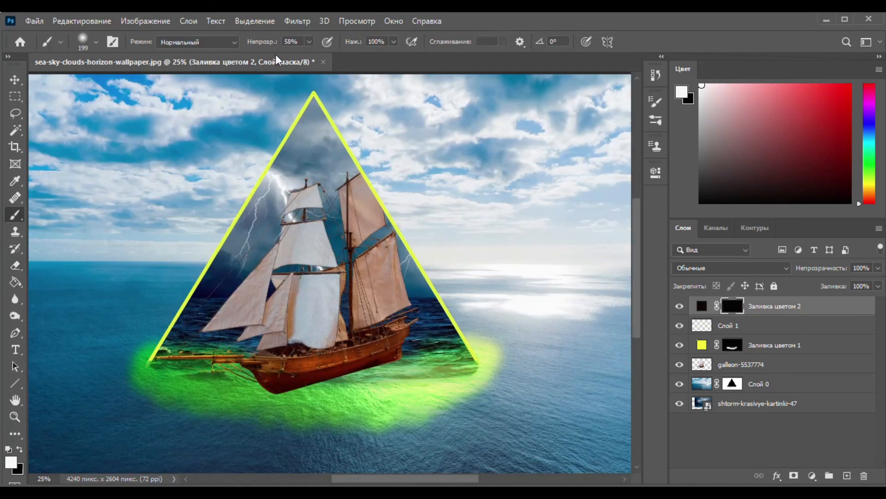
left_click(309, 42)
mouse_move(348, 185)
left_mouse_down()
mouse_move(388, 223)
mouse_move(391, 261)
mouse_move(420, 277)
left_mouse_up()
mouse_move(315, 149)
left_mouse_down()
mouse_move(412, 304)
mouse_move(336, 209)
mouse_move(365, 277)
mouse_move(314, 107)
mouse_move(415, 277)
mouse_move(450, 356)
left_mouse_up()
mouse_move(335, 251)
left_mouse_down()
mouse_move(362, 309)
mouse_move(457, 373)
left_mouse_up()
left_click_drag(399, 337, 418, 359)
left_click_drag(347, 307, 359, 317)
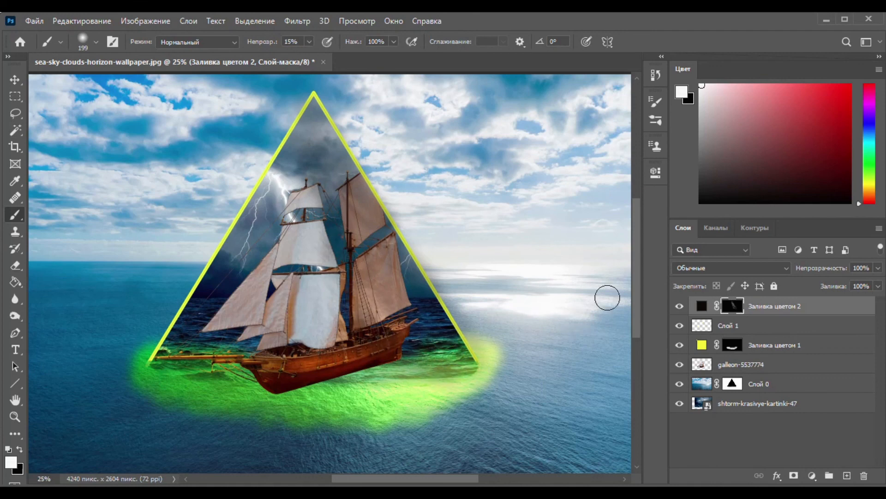